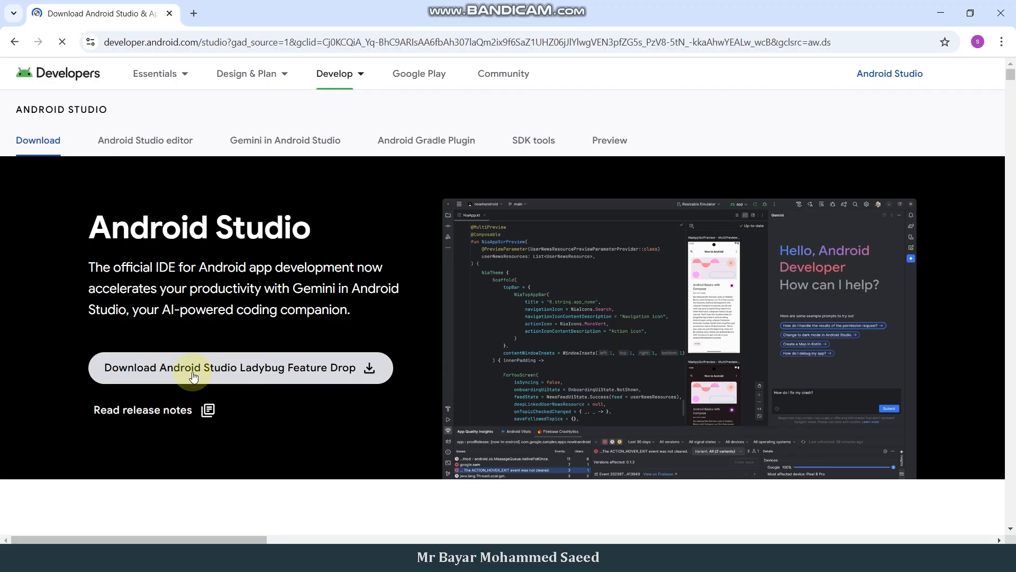
# Accept the license terms and download Android Studio Ladybug Feature Drop 2024.2.2 Patch 2 for Windows, checking the download's progress
pyautogui.click(276, 365)
pyautogui.moveTo(909, 129); pyautogui.dragTo(874, 503)
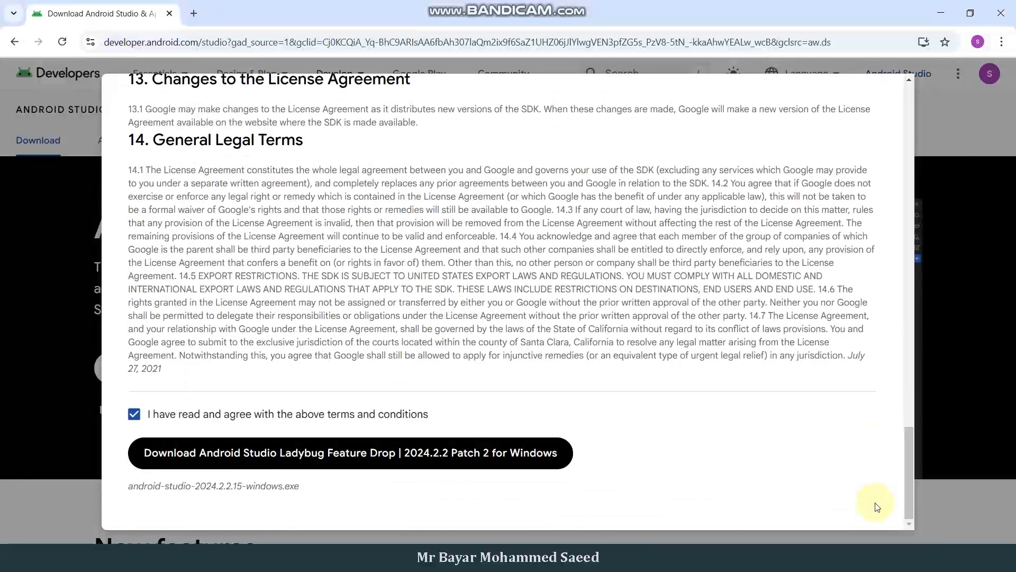
pyautogui.click(135, 415)
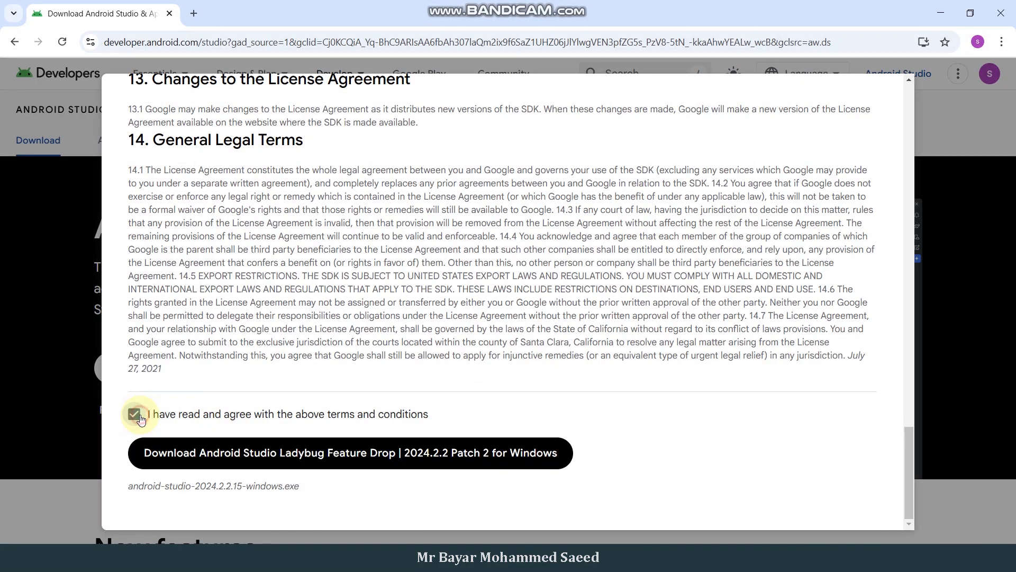
pyautogui.click(294, 457)
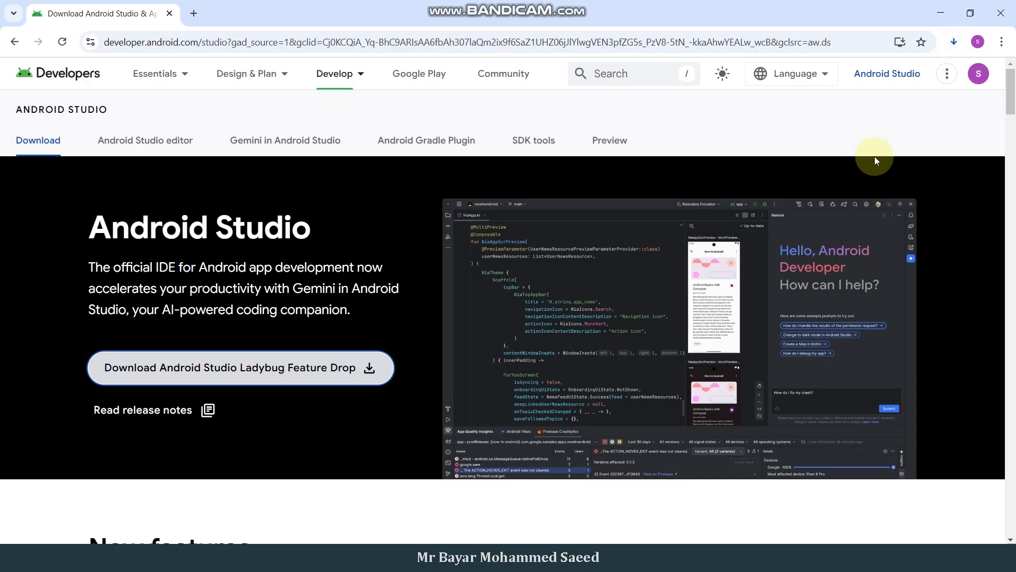
pyautogui.click(954, 42)
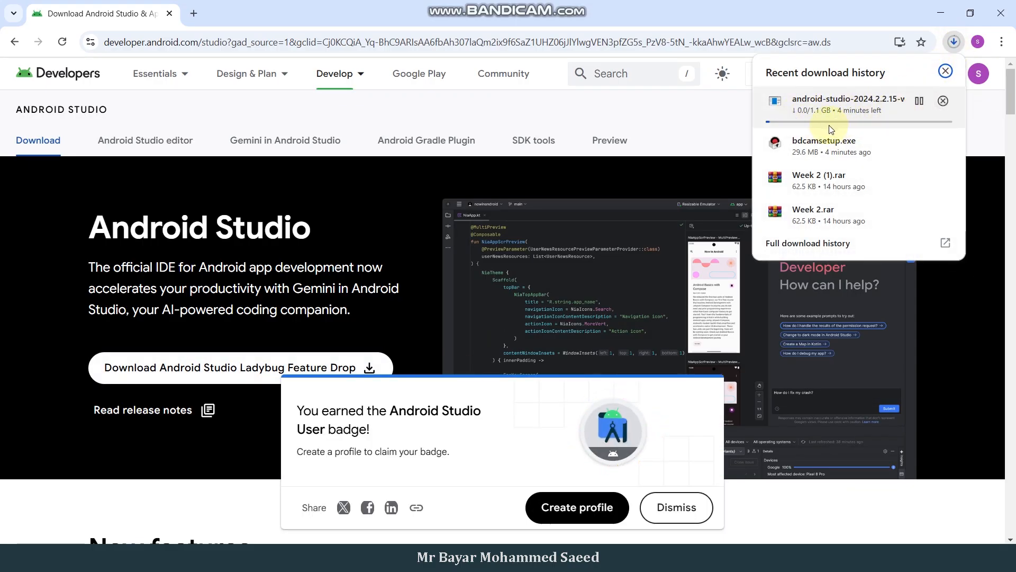
pyautogui.click(781, 116)
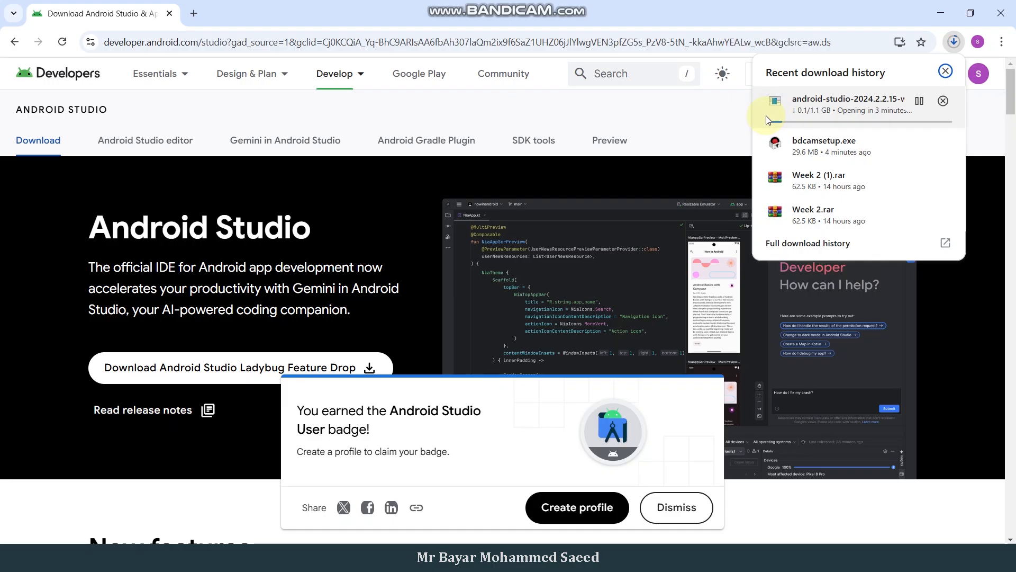
# Search Google for "bluestack" in a new browser tab and open the Download BlueStacks page from the results
pyautogui.click(194, 13)
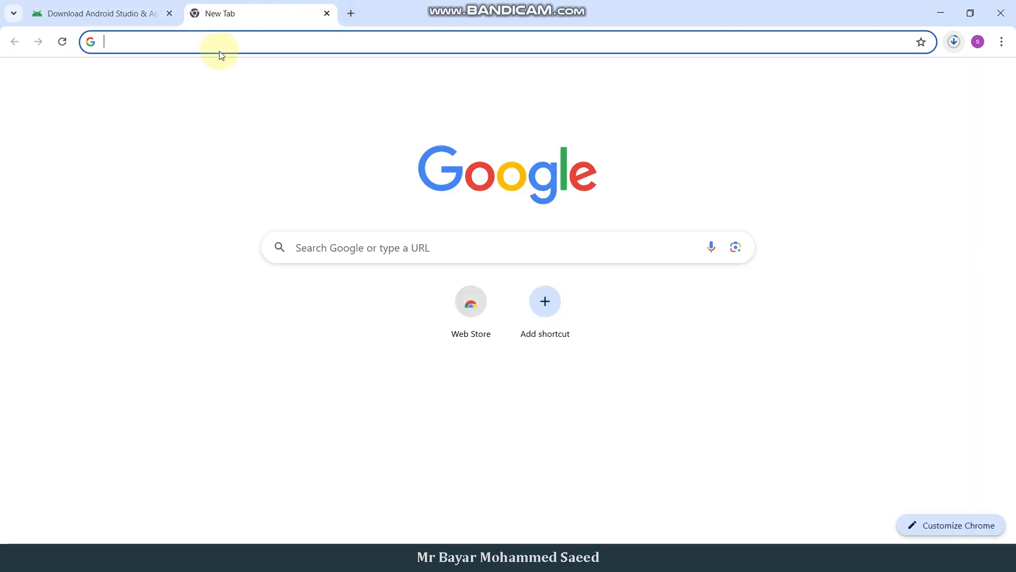
pyautogui.click(220, 50)
pyautogui.write('bl')
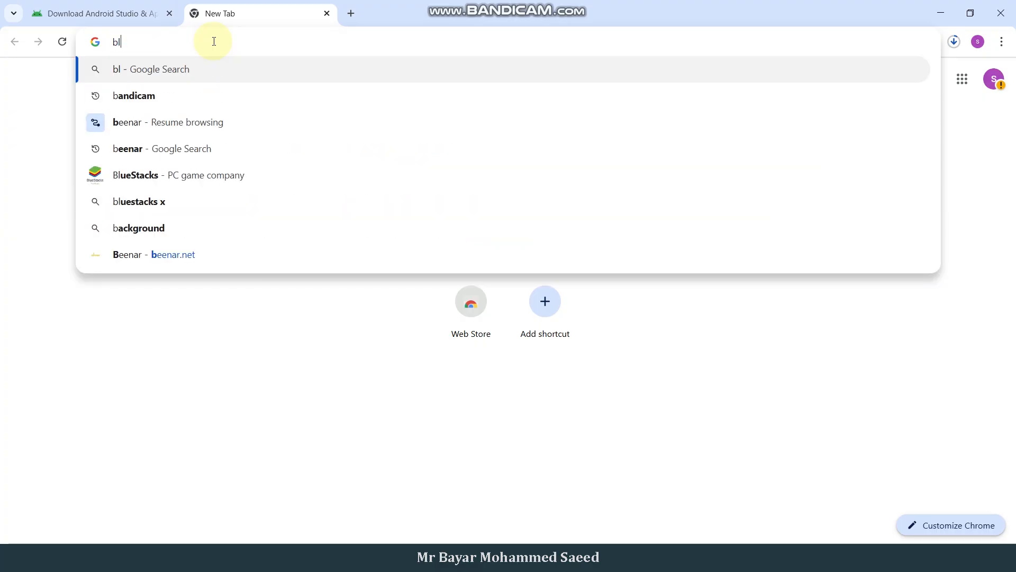
pyautogui.write('uesta')
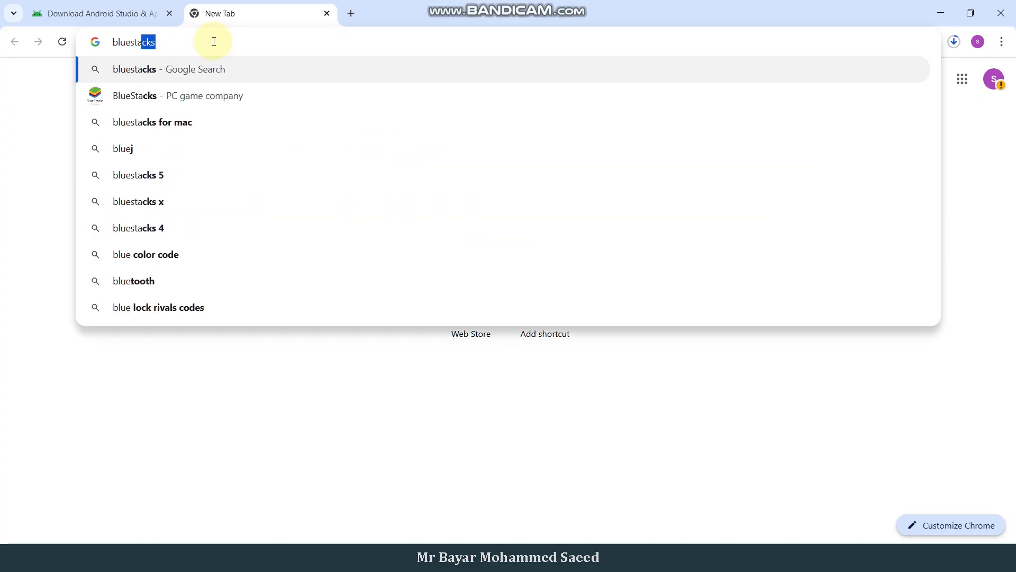
pyautogui.write('ck')
pyautogui.press('BackSpace')
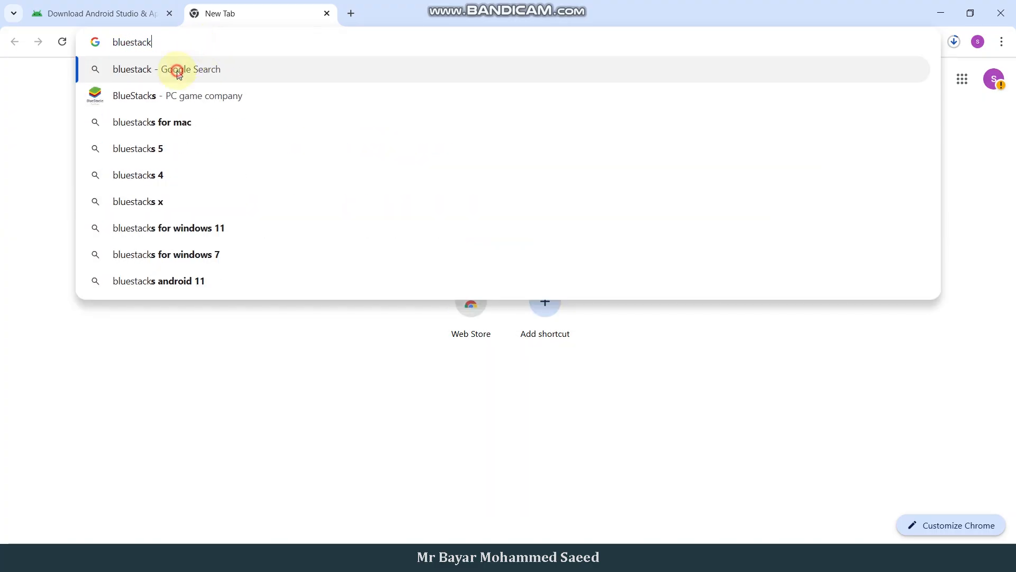
pyautogui.click(179, 70)
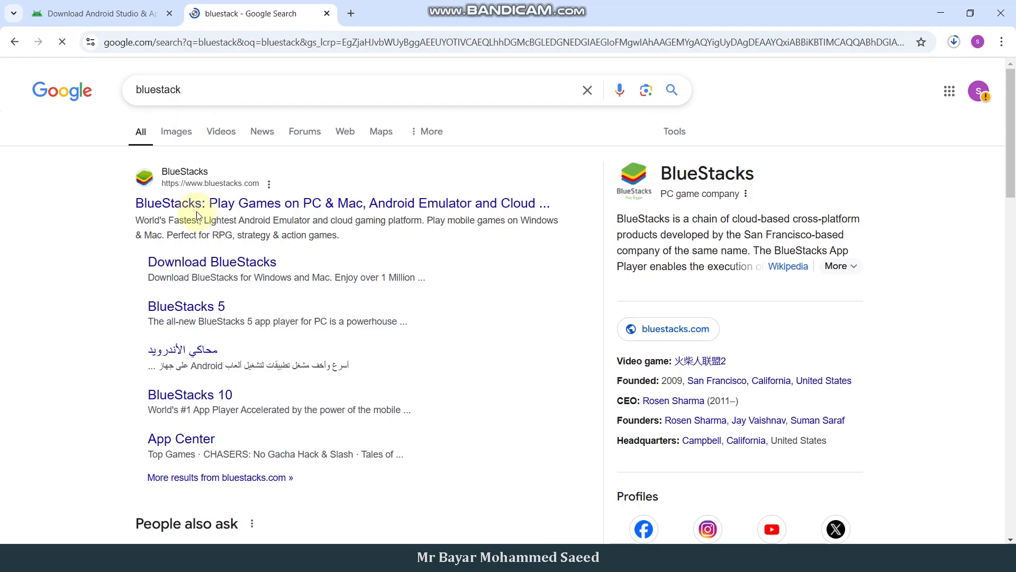
pyautogui.click(200, 268)
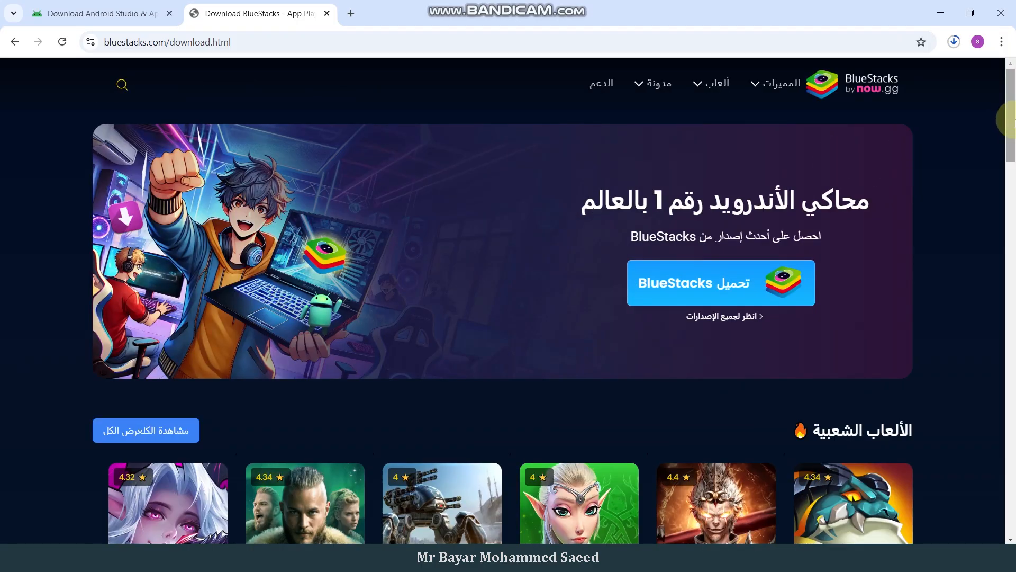
# Download the Nougat 64-bit Windows version of BlueStacks 5 and check the browser's recent downloads
pyautogui.scroll(-2, 1014, 143)
pyautogui.moveTo(1014, 143); pyautogui.dragTo(1015, 233)
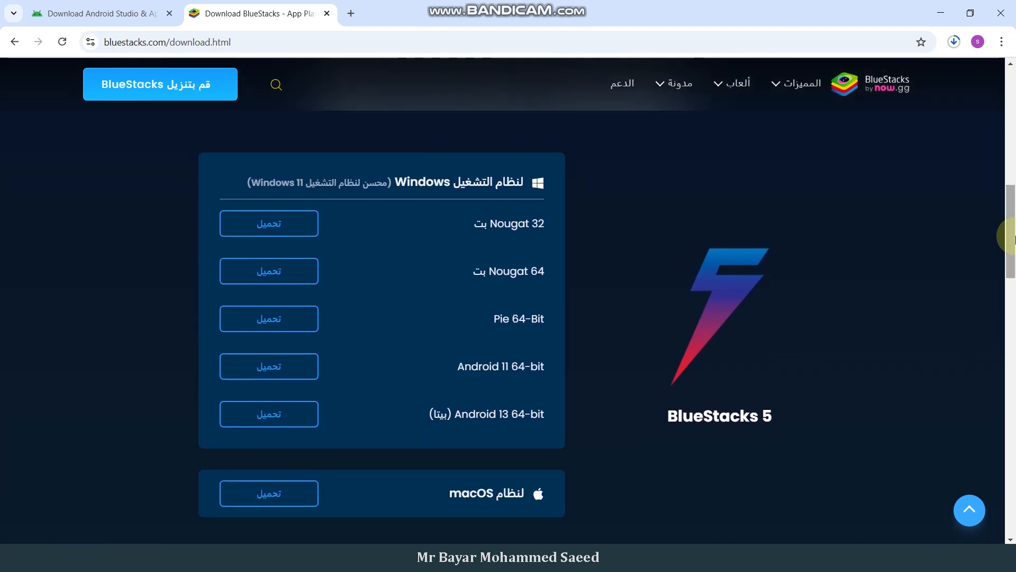
pyautogui.tripleClick(513, 179)
pyautogui.click(454, 184)
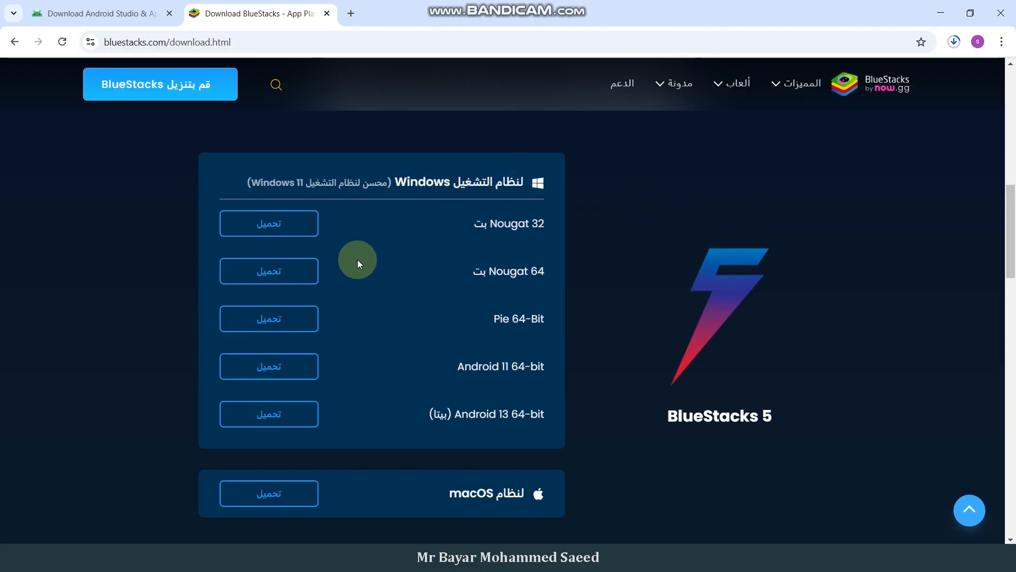
pyautogui.click(275, 279)
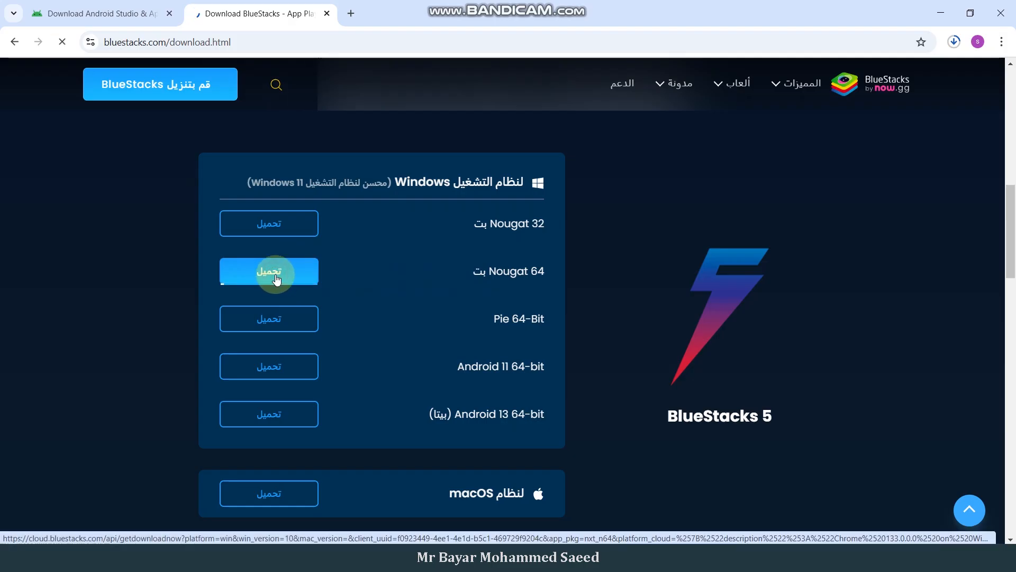
pyautogui.click(954, 42)
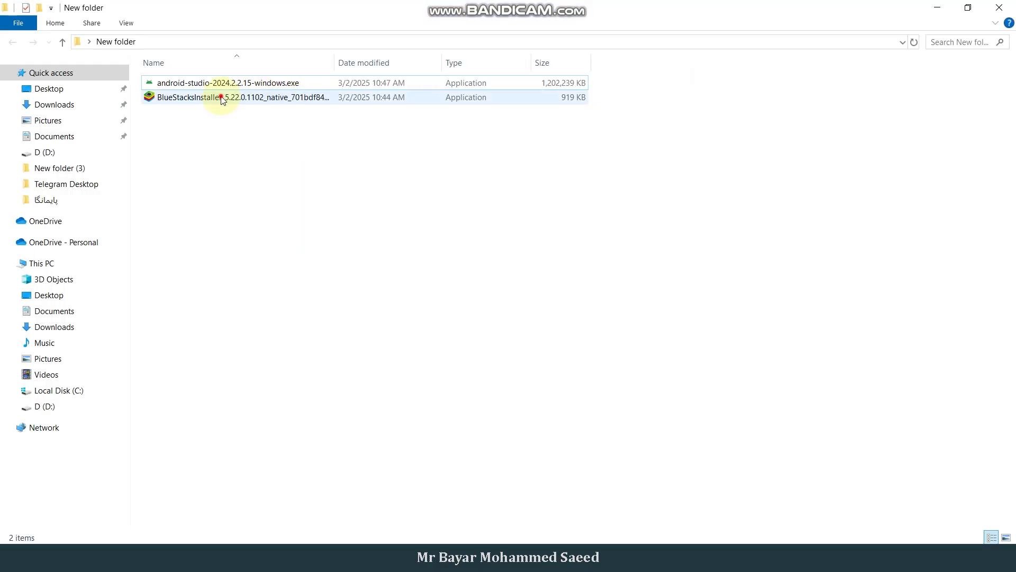
# Run the downloaded BlueStacks installer and install BlueStacks in the default location
pyautogui.doubleClick(223, 100)
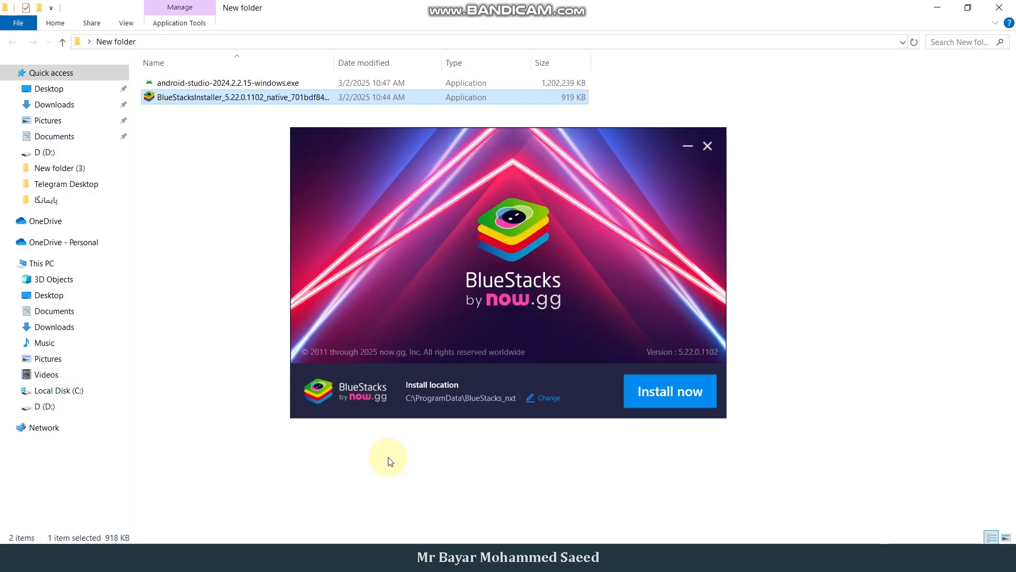
pyautogui.click(665, 395)
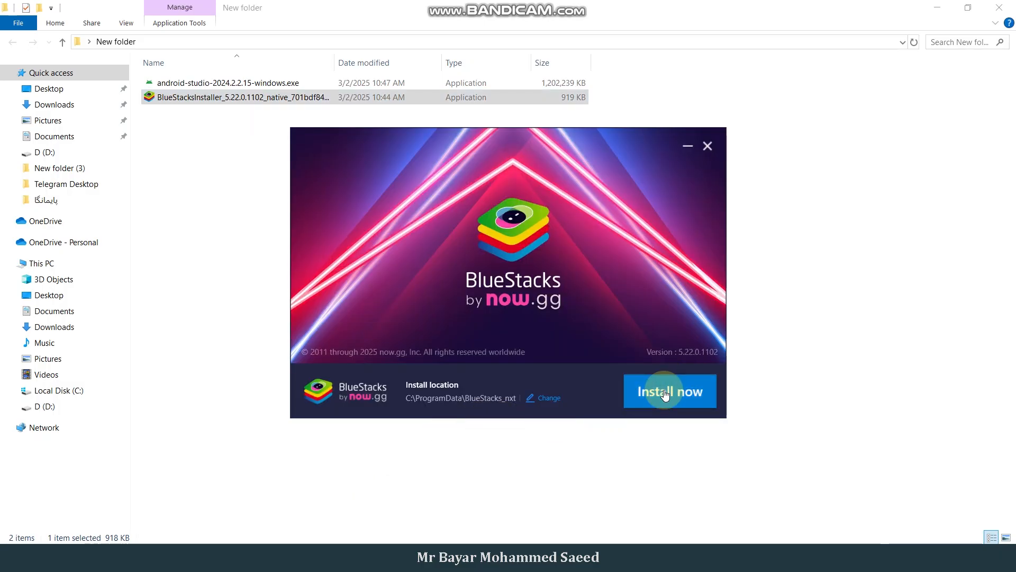
pyautogui.click(689, 393)
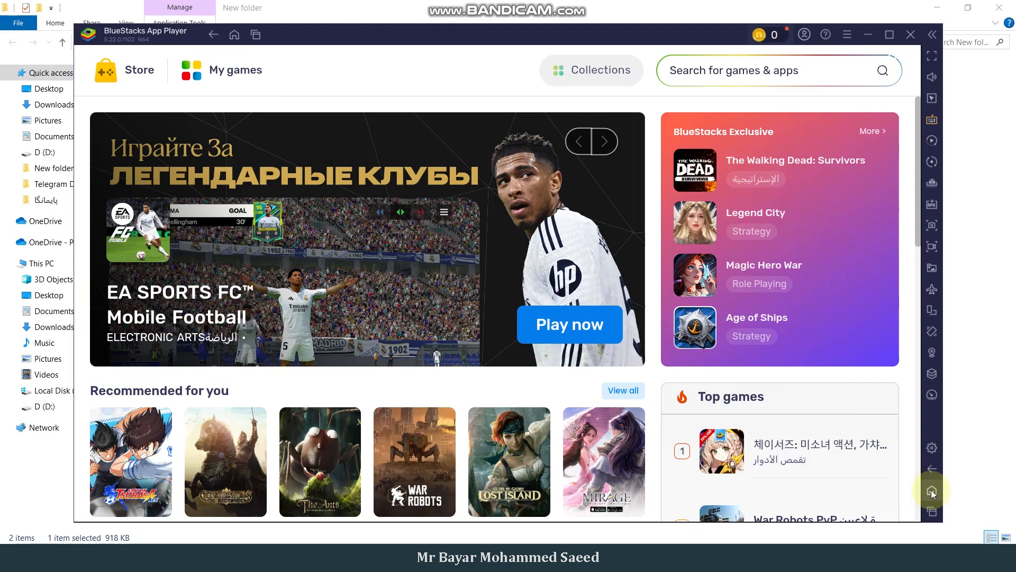
# Change the BlueStacks display resolution to Portrait at 900 x 1600, save the change and restart the player
pyautogui.click(932, 490)
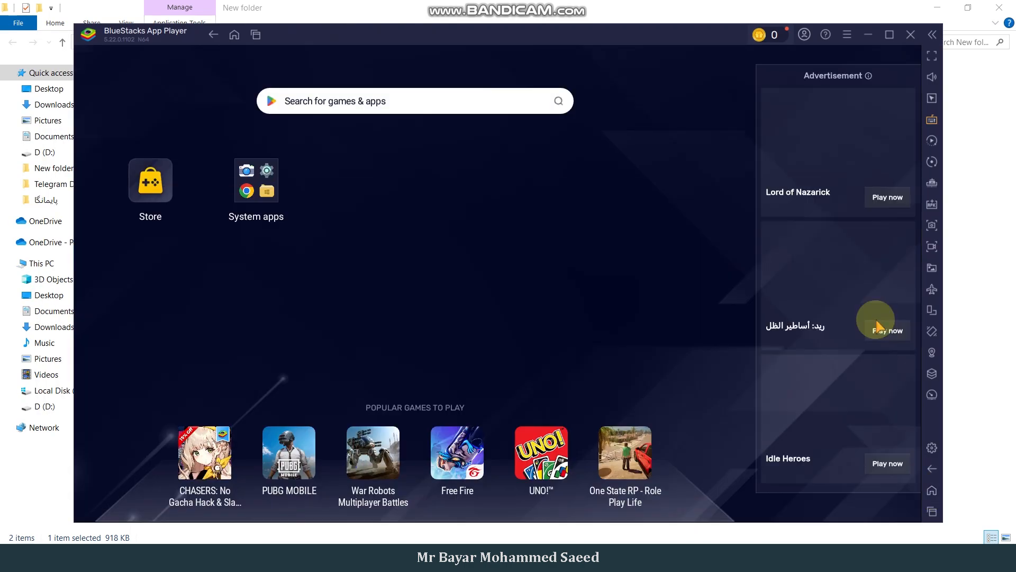
pyautogui.click(847, 35)
pyautogui.click(795, 56)
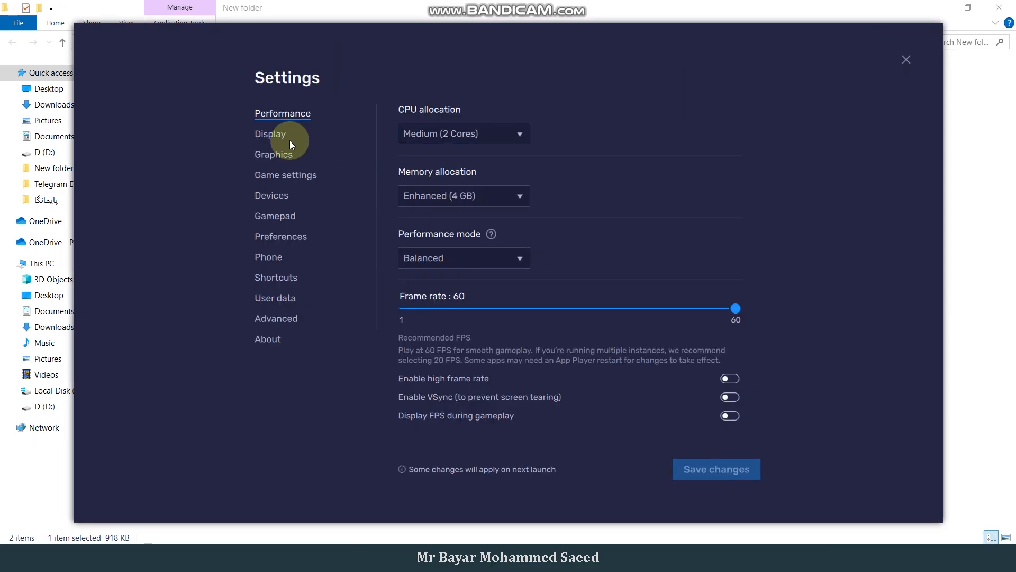
pyautogui.click(289, 141)
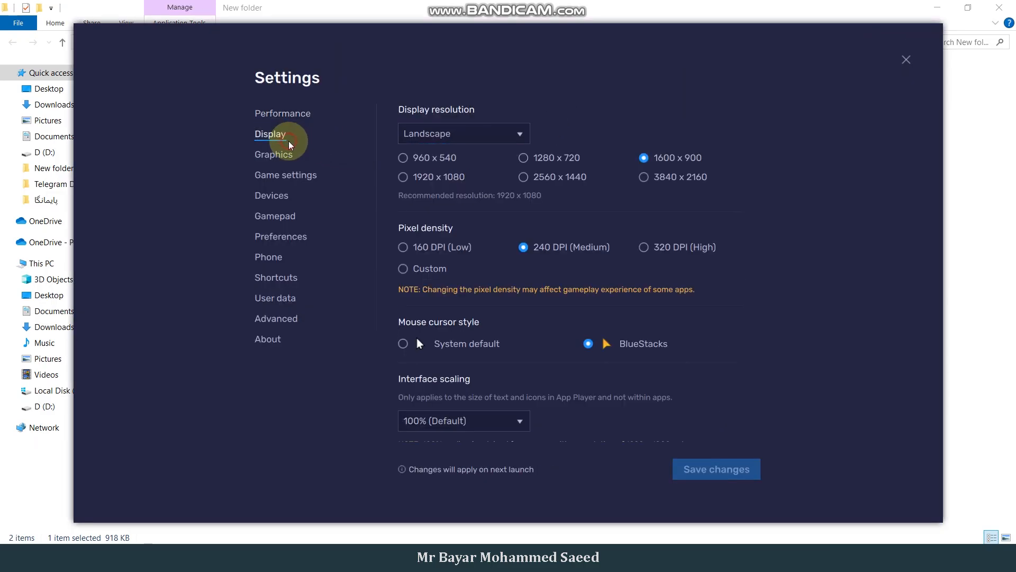
pyautogui.click(478, 139)
pyautogui.click(423, 172)
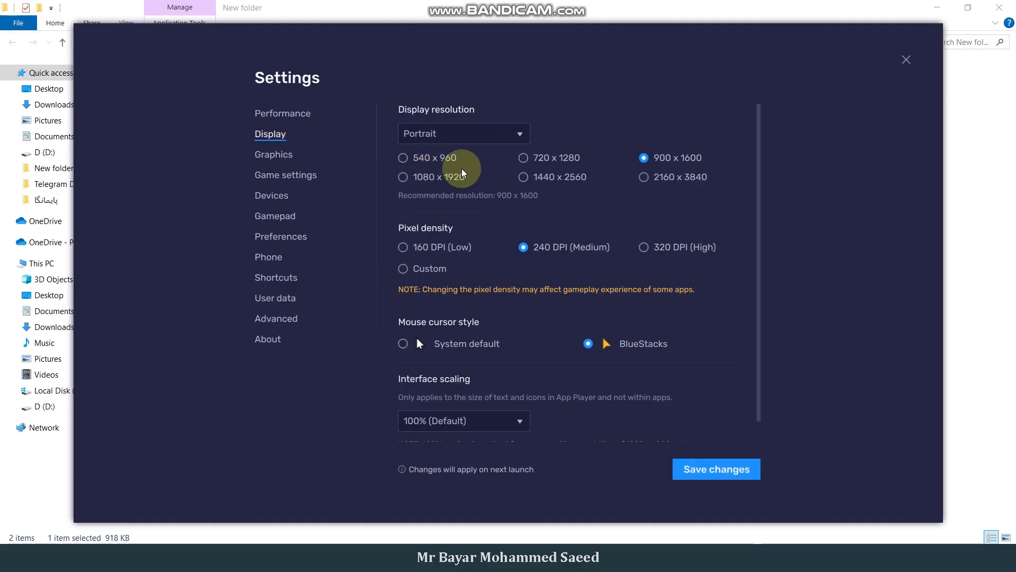
pyautogui.click(702, 468)
pyautogui.click(576, 306)
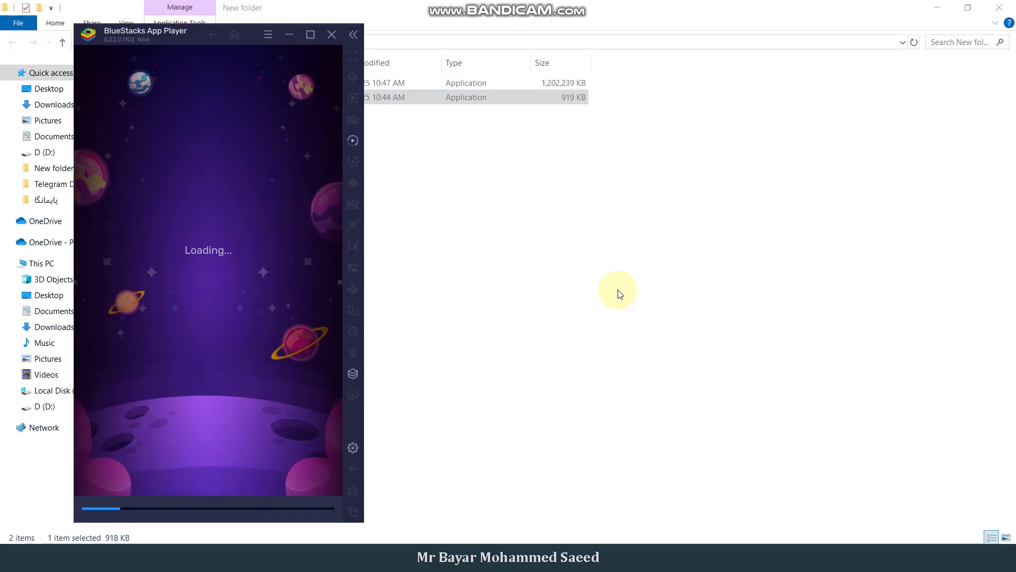
# Move the BlueStacks window to the far side of the desktop, off the installer file list, and show its home screen
pyautogui.moveTo(236, 43); pyautogui.dragTo(828, 30)
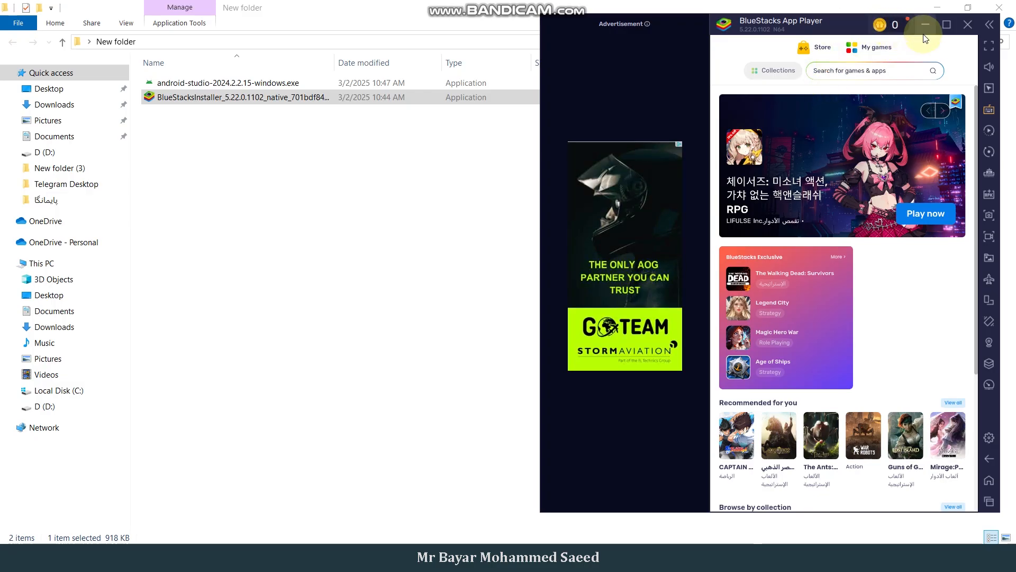
pyautogui.click(988, 481)
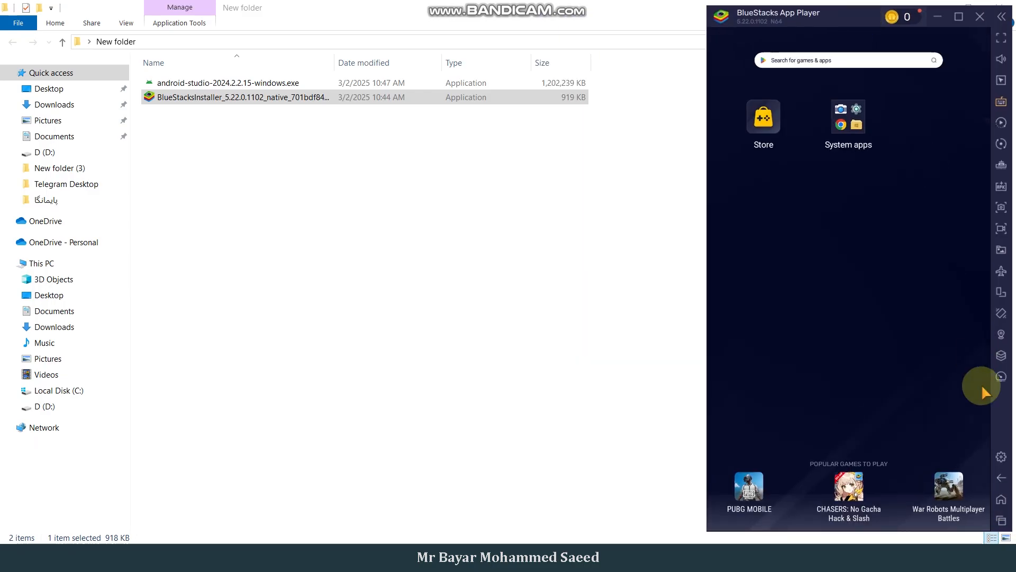
# Turn off Discord connection, desktop shortcut creation and the Google Play sign-in request in the BlueStacks preferences, and save the changes
pyautogui.click(1002, 457)
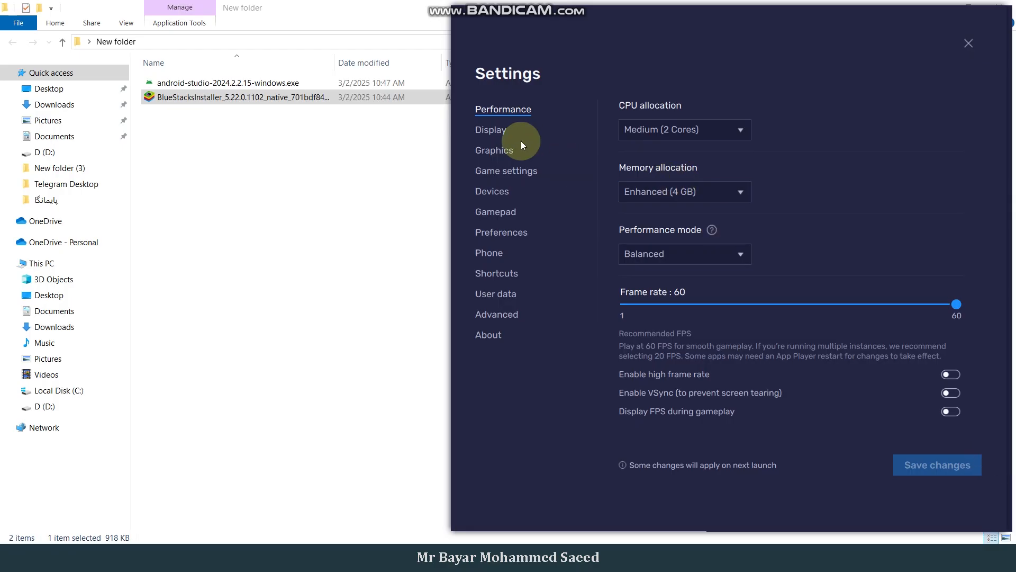
pyautogui.click(494, 151)
pyautogui.click(500, 169)
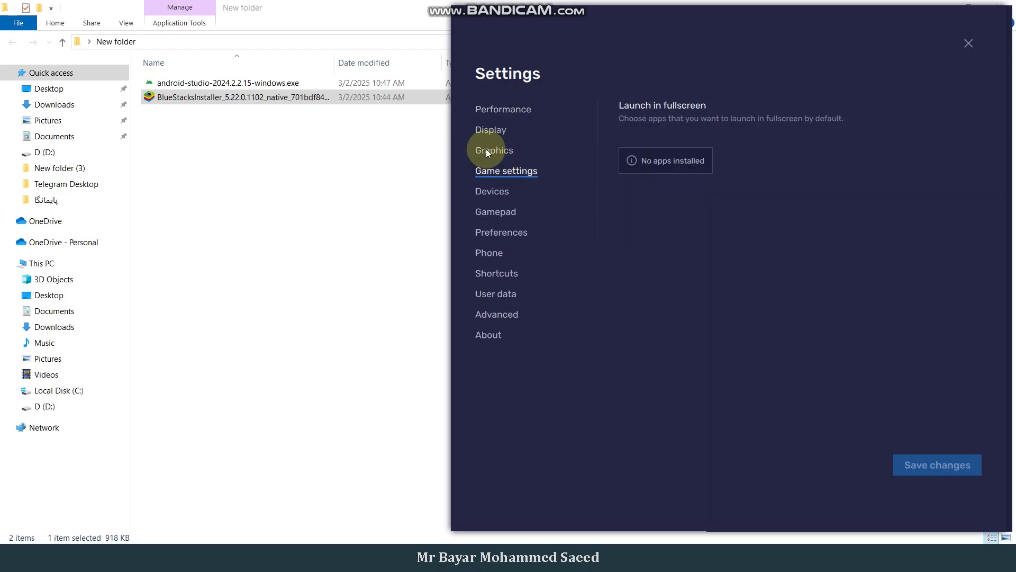
pyautogui.click(487, 150)
pyautogui.click(488, 130)
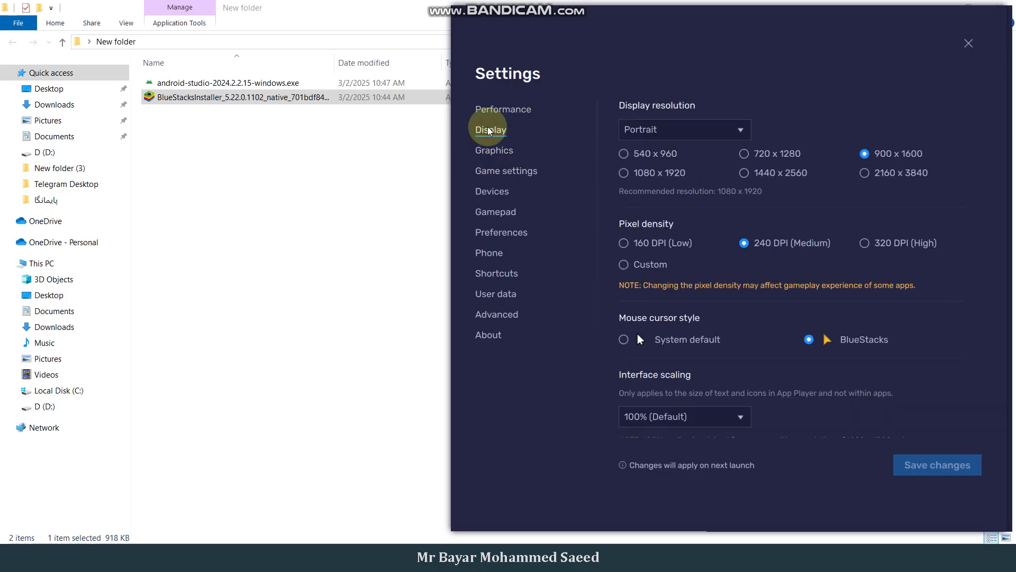
pyautogui.click(494, 212)
pyautogui.click(495, 235)
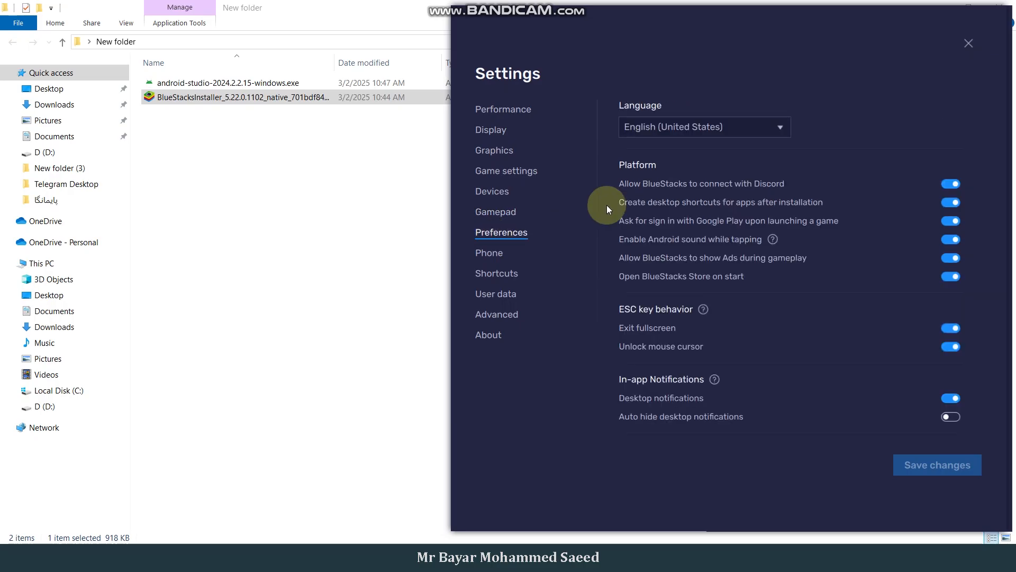
pyautogui.click(950, 185)
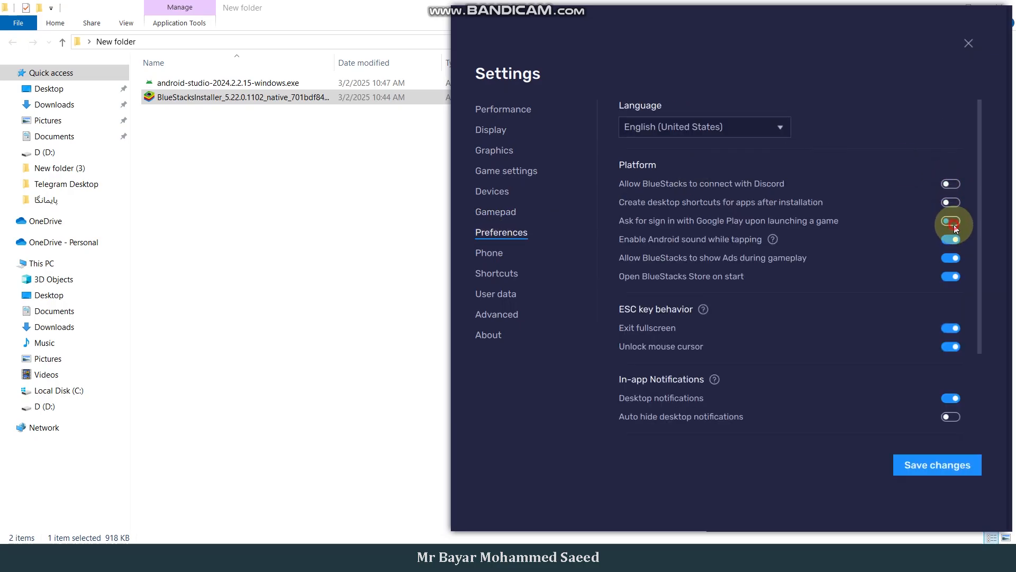
pyautogui.click(936, 466)
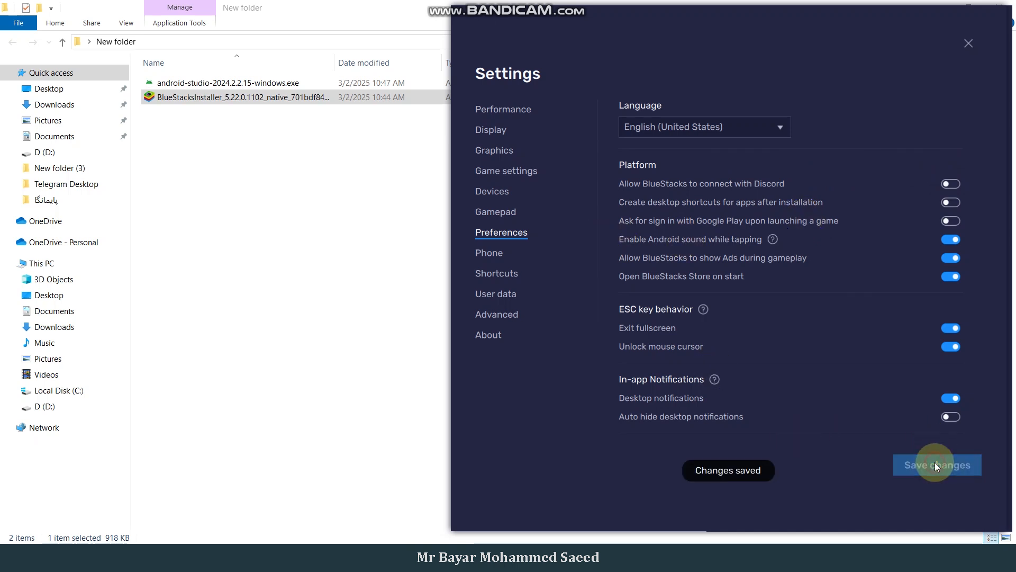
# Enable the Android Debug Bridge connection at 127.0.0.1:5555 in the BlueStacks settings, save the change and close the settings
pyautogui.click(495, 255)
pyautogui.click(496, 273)
pyautogui.click(497, 293)
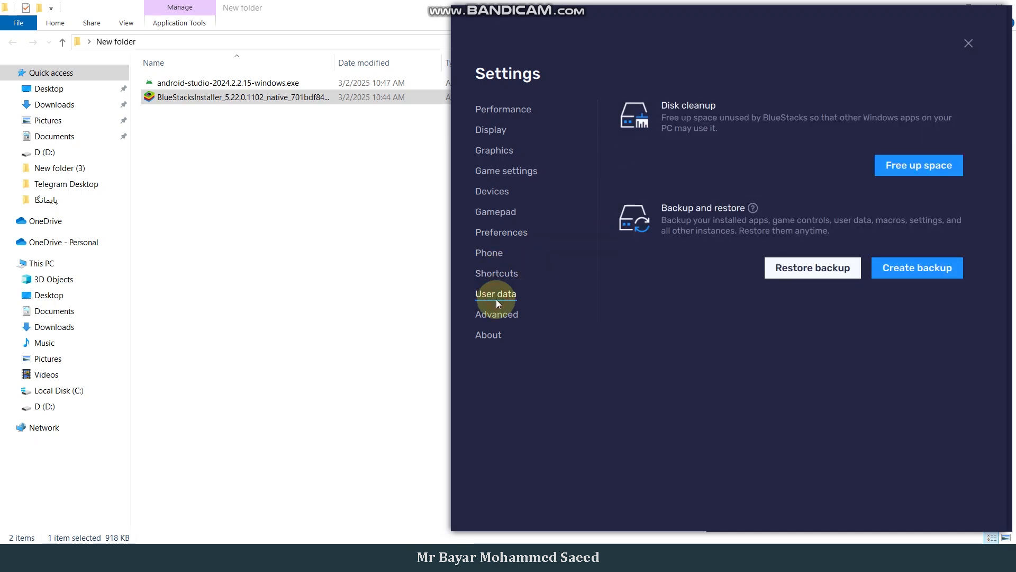
pyautogui.click(496, 315)
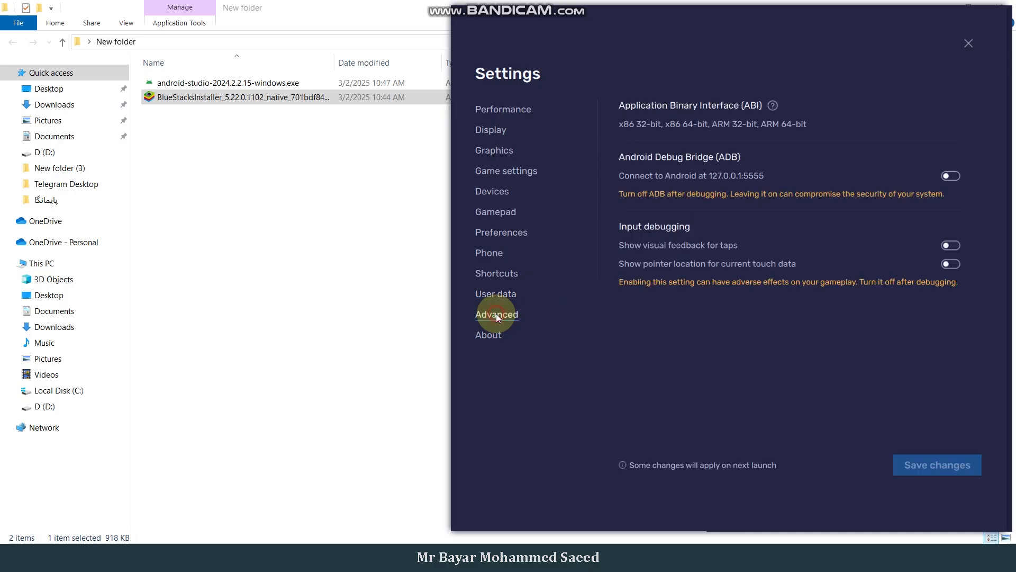
pyautogui.click(949, 178)
pyautogui.click(970, 466)
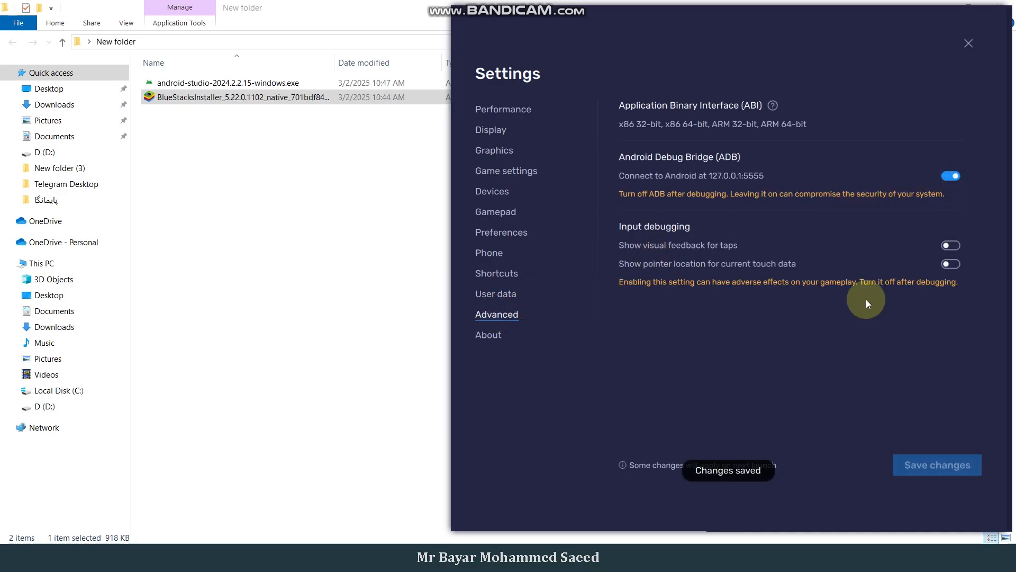
pyautogui.click(968, 42)
pyautogui.click(616, 225)
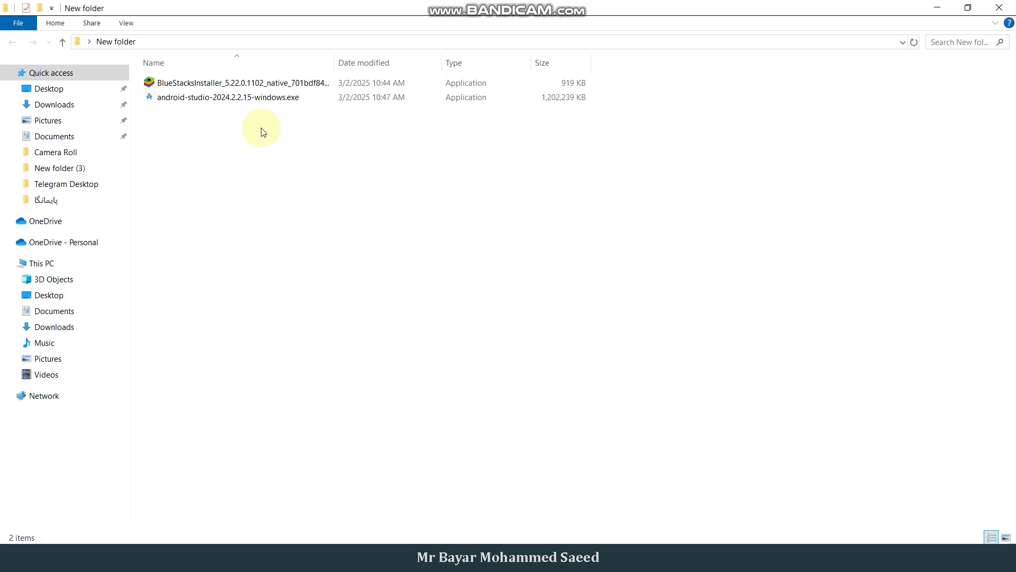
# Install Android Studio from android-studio-2024.2.2.15-windows.exe without the Android Virtual Device component, and start it when setup finishes
pyautogui.doubleClick(198, 99)
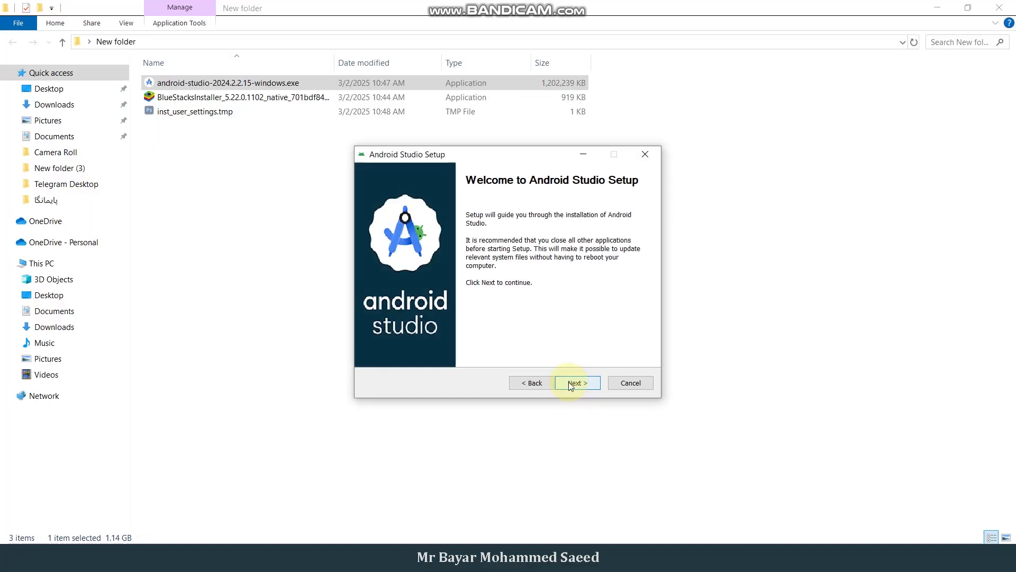
pyautogui.click(579, 383)
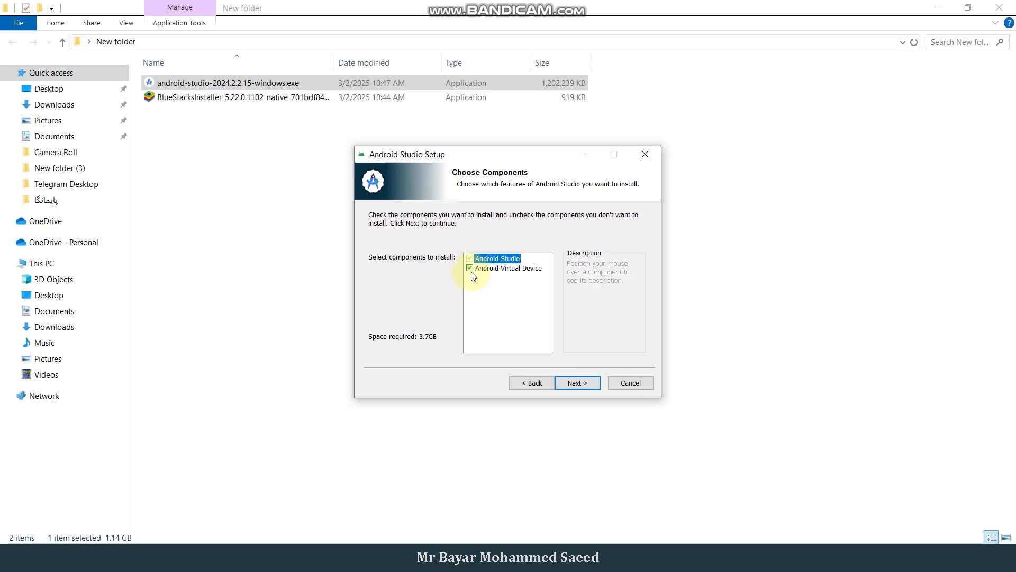
pyautogui.click(470, 269)
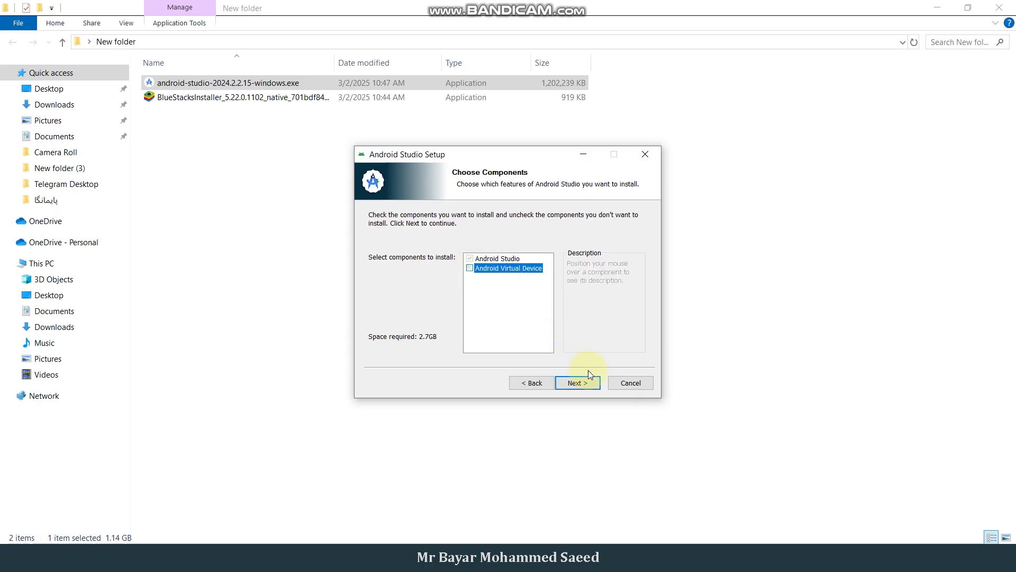
pyautogui.click(576, 383)
pyautogui.click(577, 383)
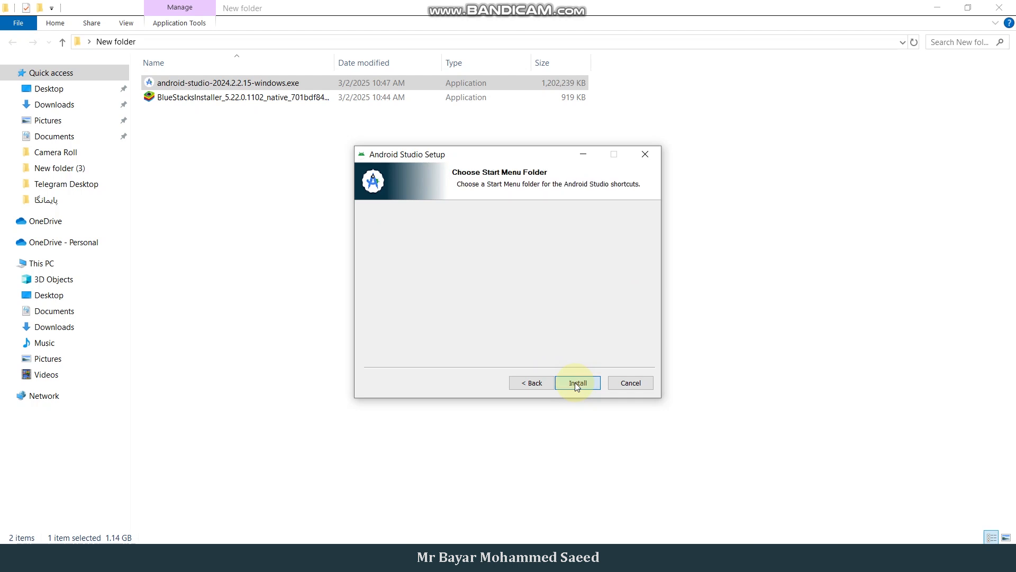
pyautogui.click(576, 382)
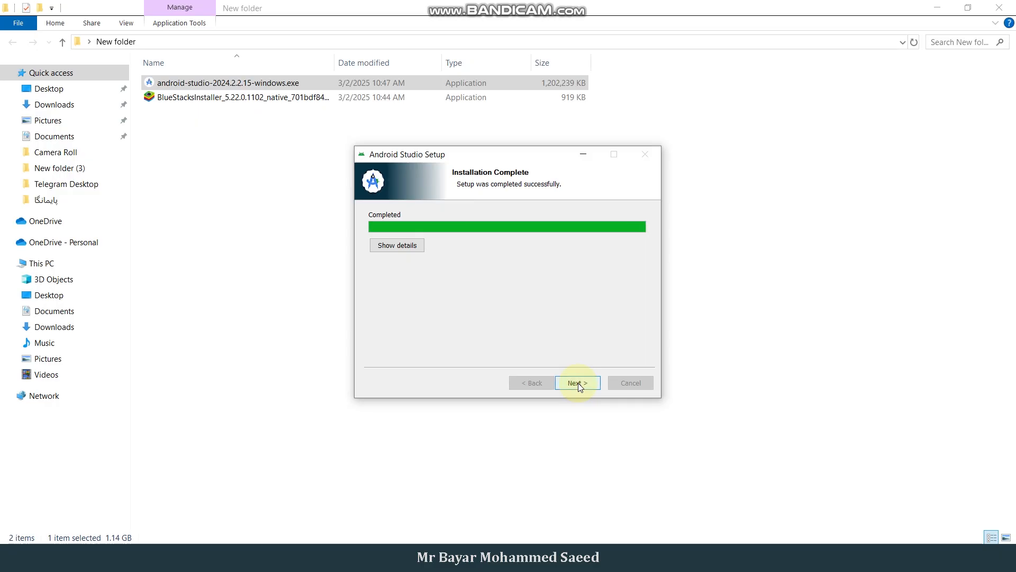
pyautogui.click(578, 382)
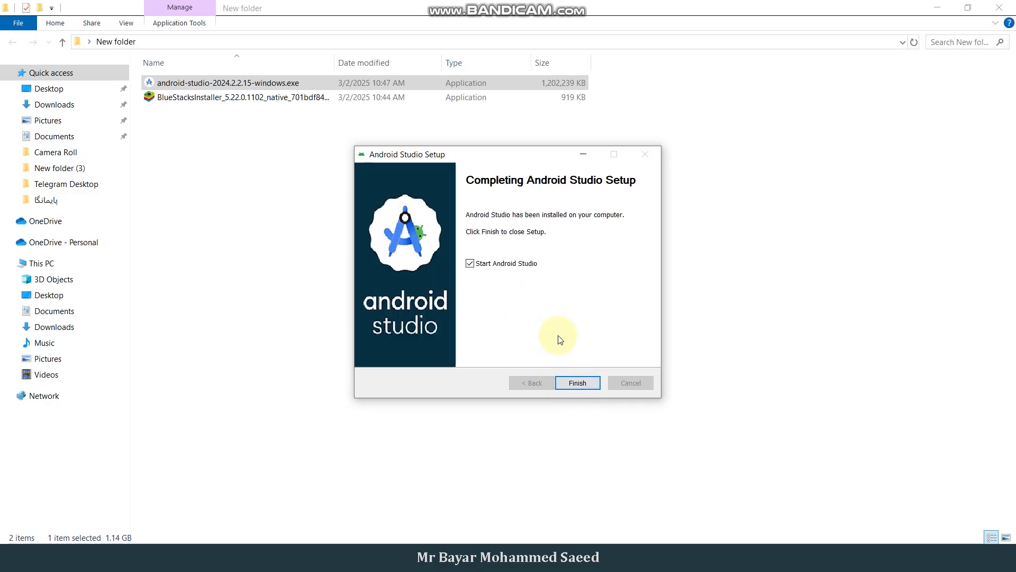
pyautogui.click(576, 381)
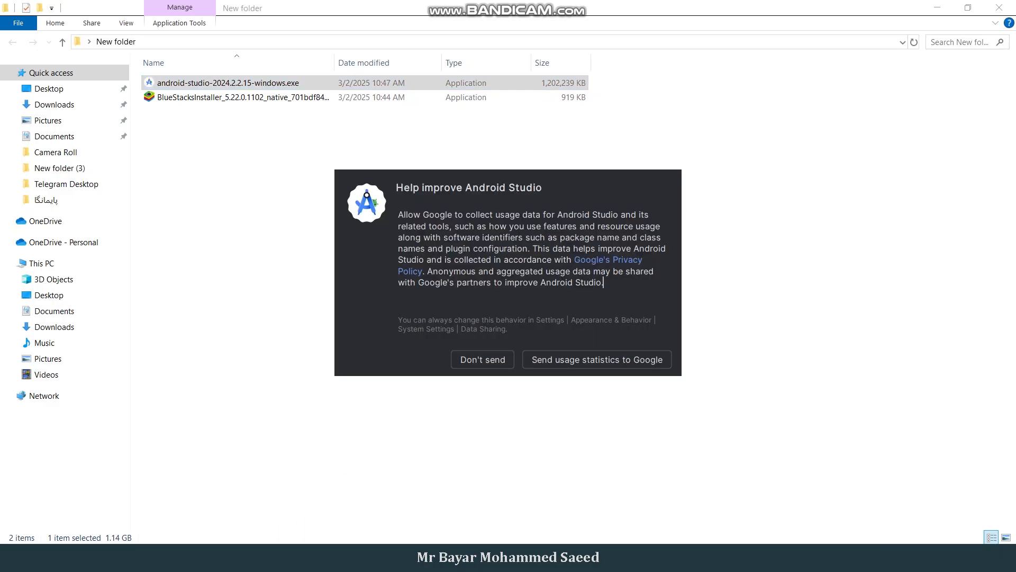
# Decline sending usage statistics and complete the Android Studio setup wizard with the Standard install type and the android-sdk-license accepted
pyautogui.click(479, 360)
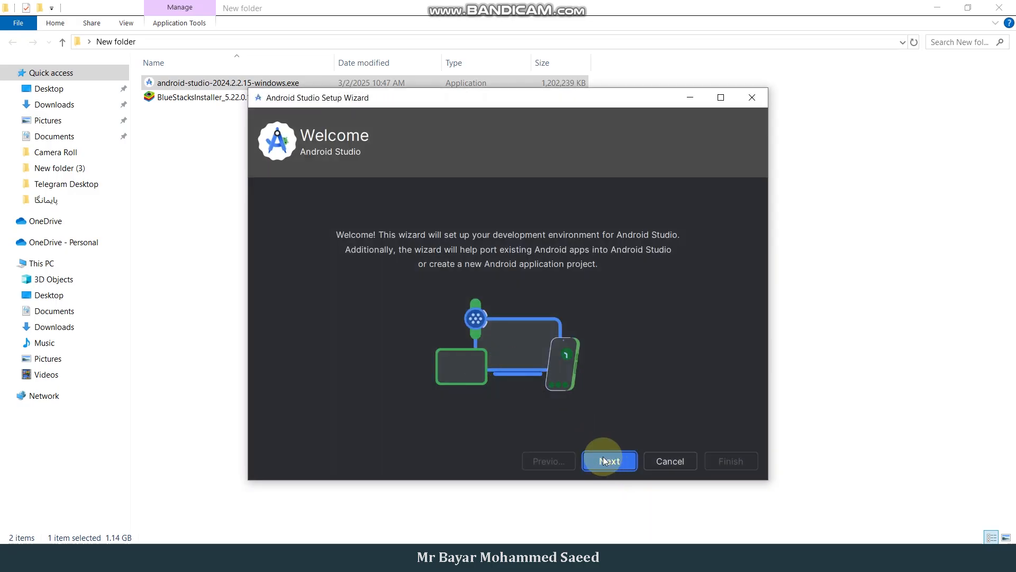
pyautogui.click(603, 459)
pyautogui.click(603, 460)
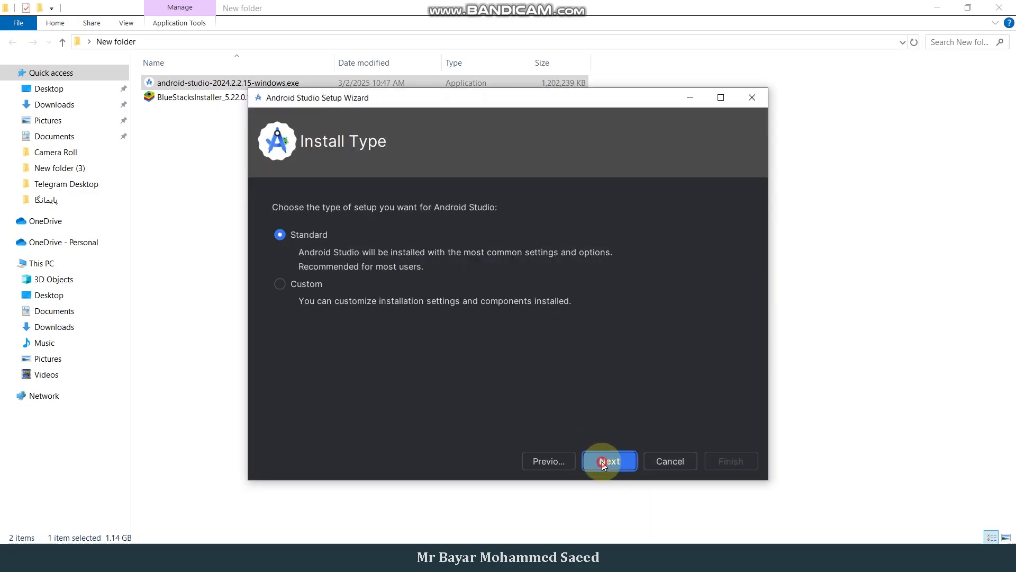
pyautogui.click(615, 460)
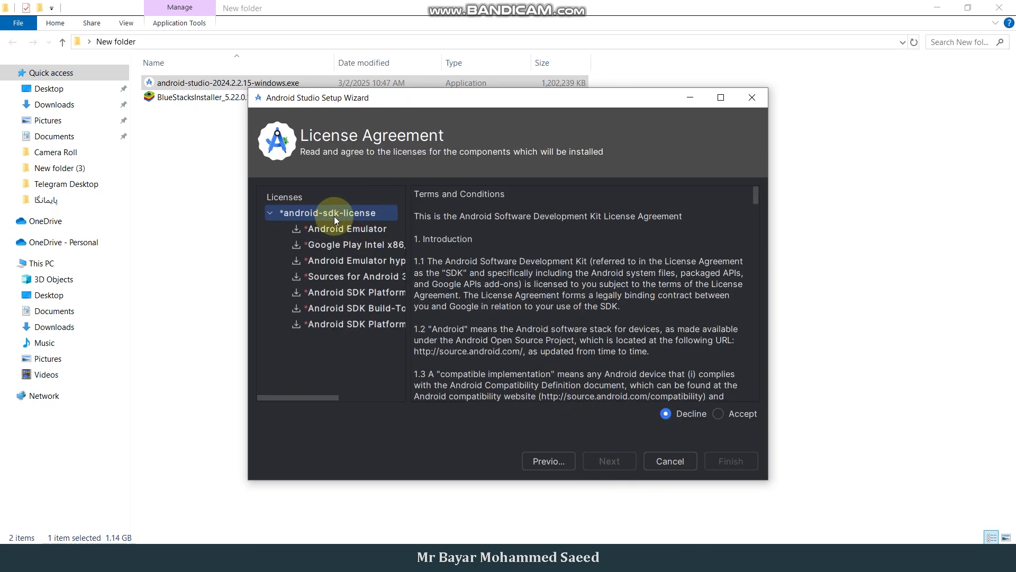
pyautogui.click(719, 414)
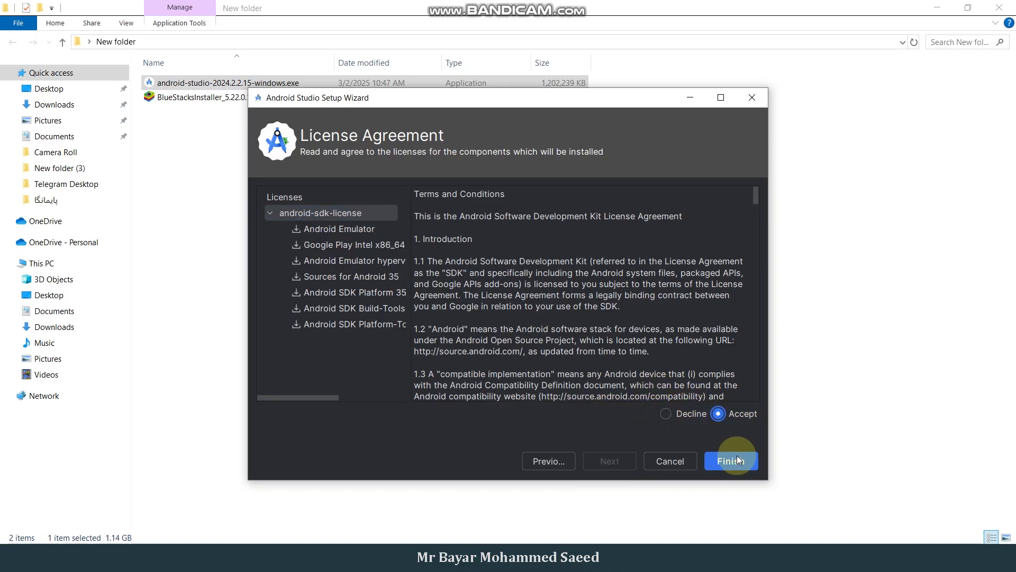
pyautogui.click(735, 462)
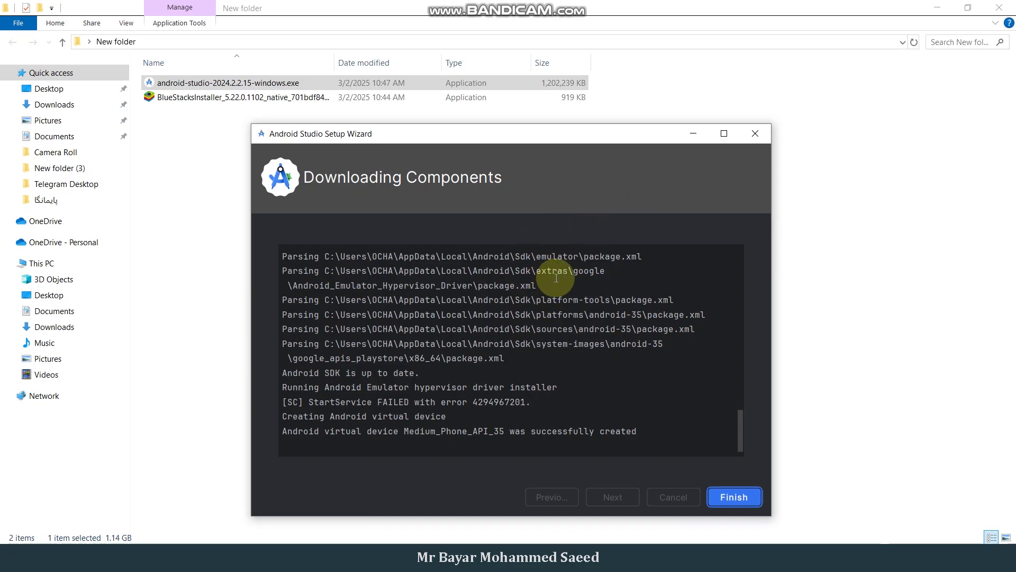
pyautogui.click(734, 497)
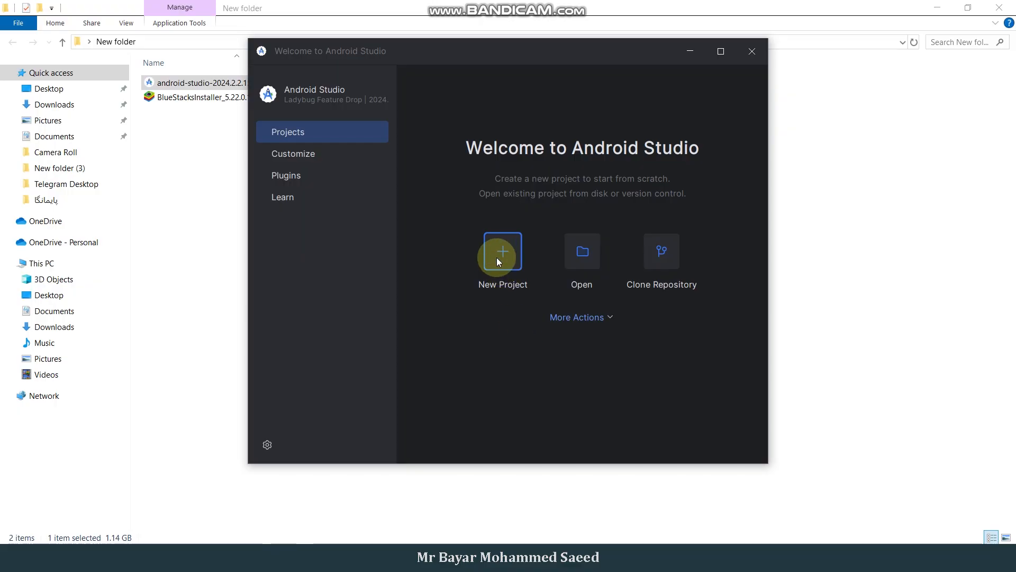
# Start a new phone and tablet project from the Empty Views Activity template
pyautogui.click(503, 253)
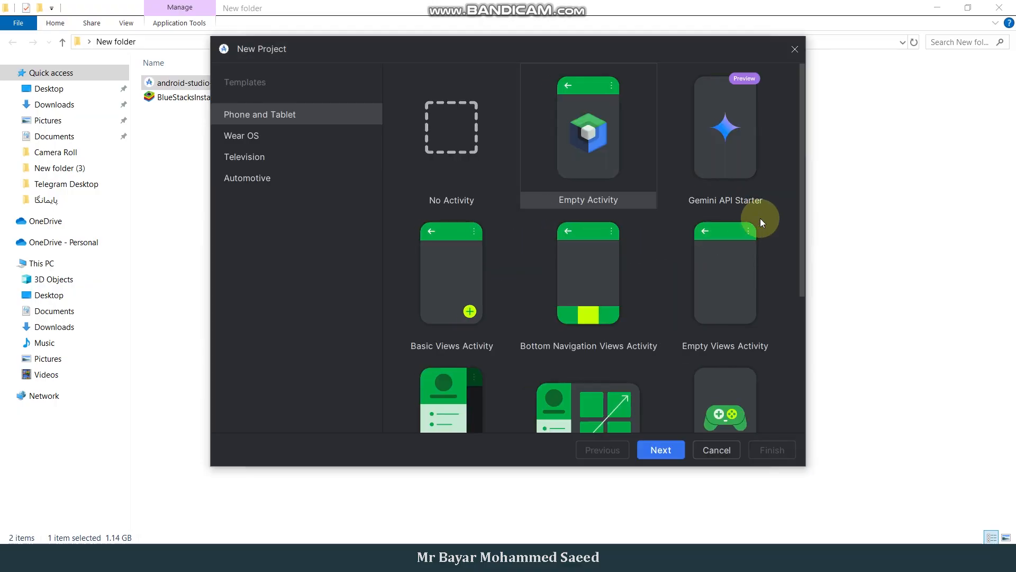
pyautogui.moveTo(802, 153); pyautogui.dragTo(803, 132)
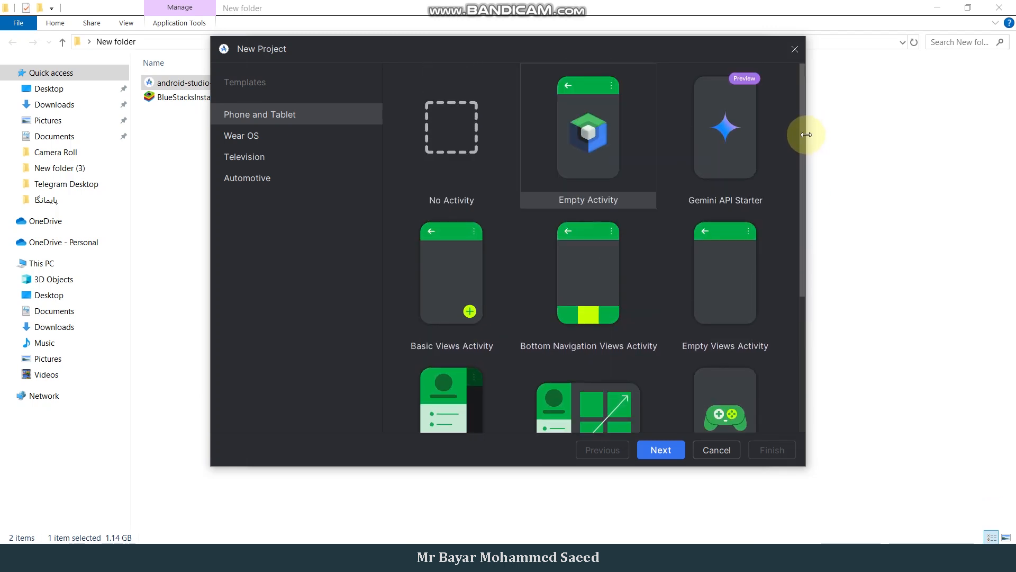
pyautogui.click(723, 294)
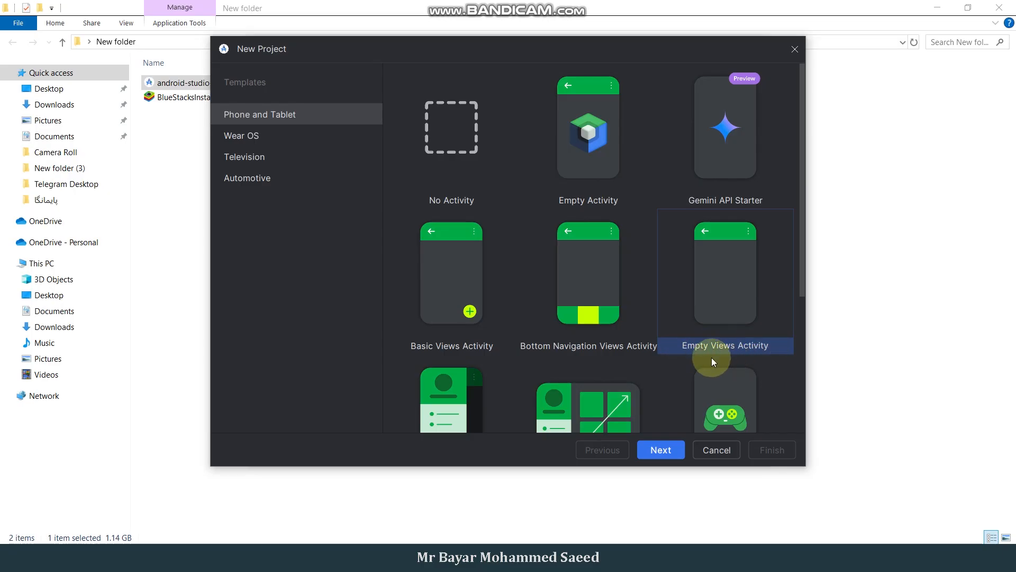
pyautogui.click(662, 451)
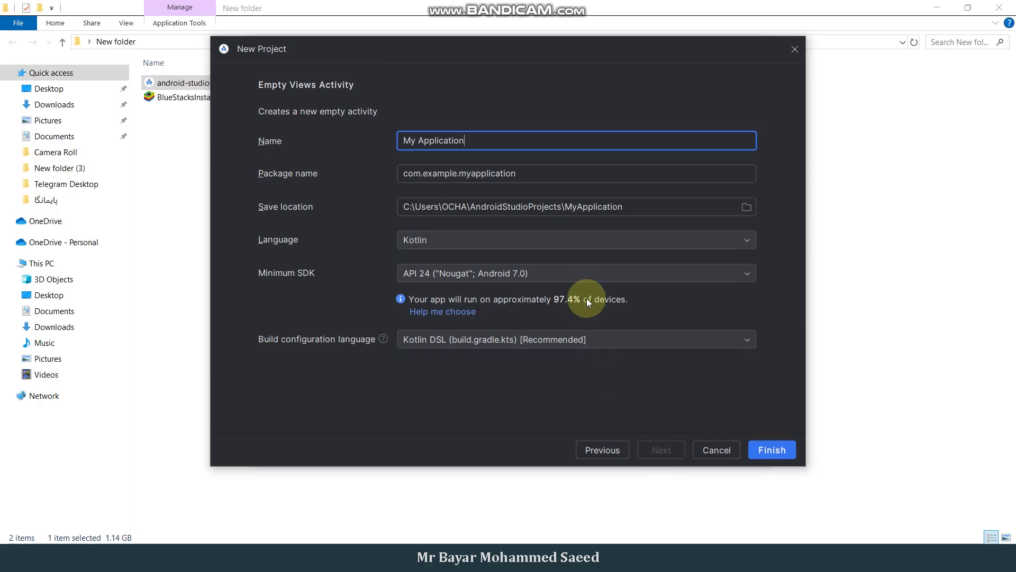
# Set the project language to Java and the build configuration language to Groovy DSL (build.gradle), and create the project
pyautogui.moveTo(477, 141); pyautogui.dragTo(402, 142)
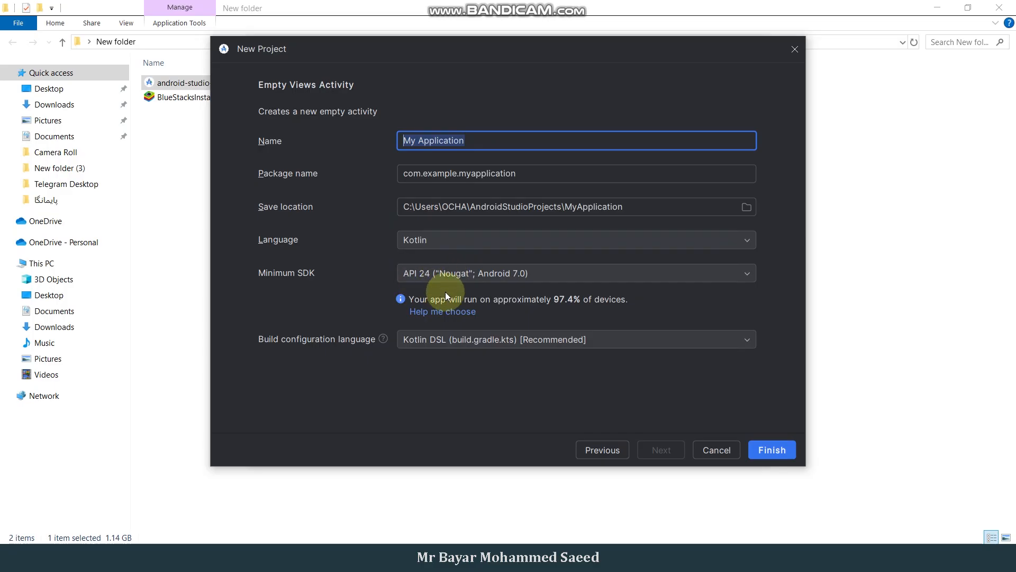
pyautogui.click(427, 238)
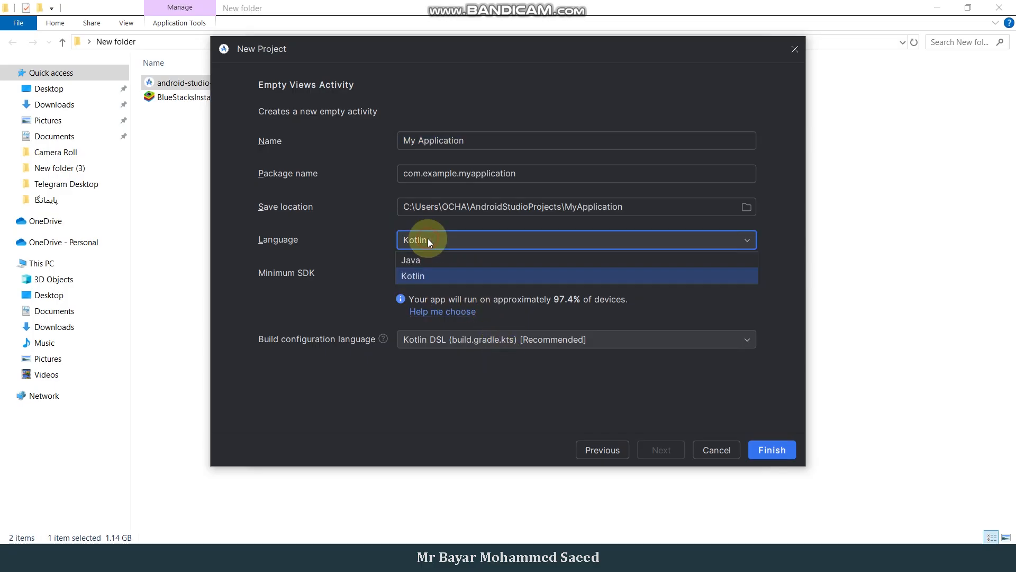
pyautogui.click(423, 259)
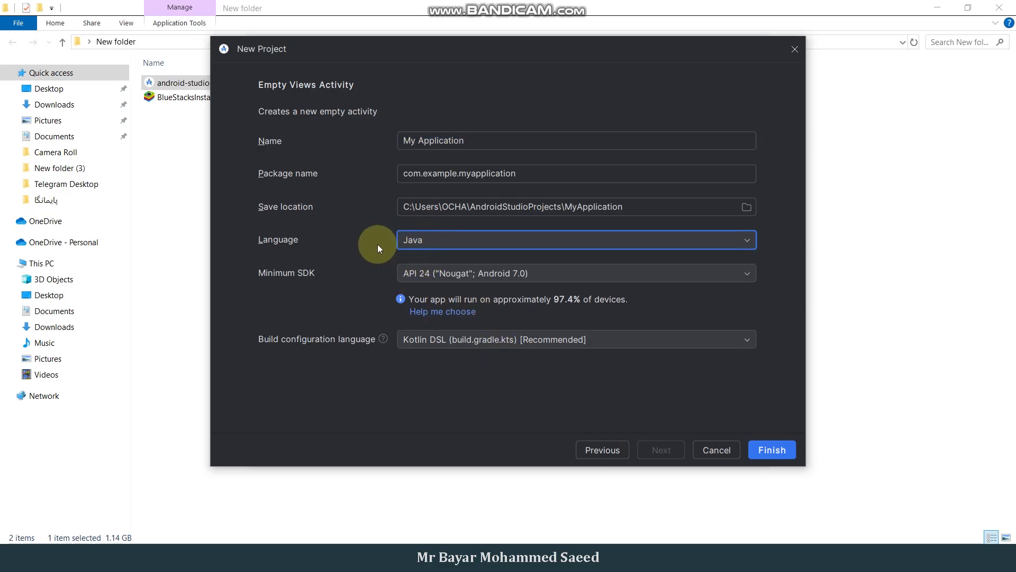
pyautogui.click(454, 341)
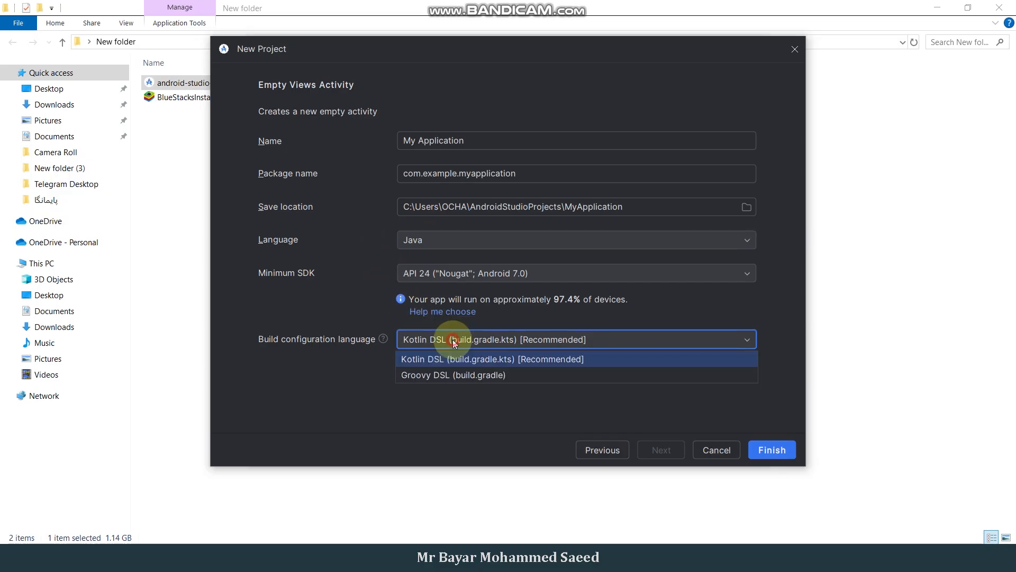
pyautogui.click(455, 378)
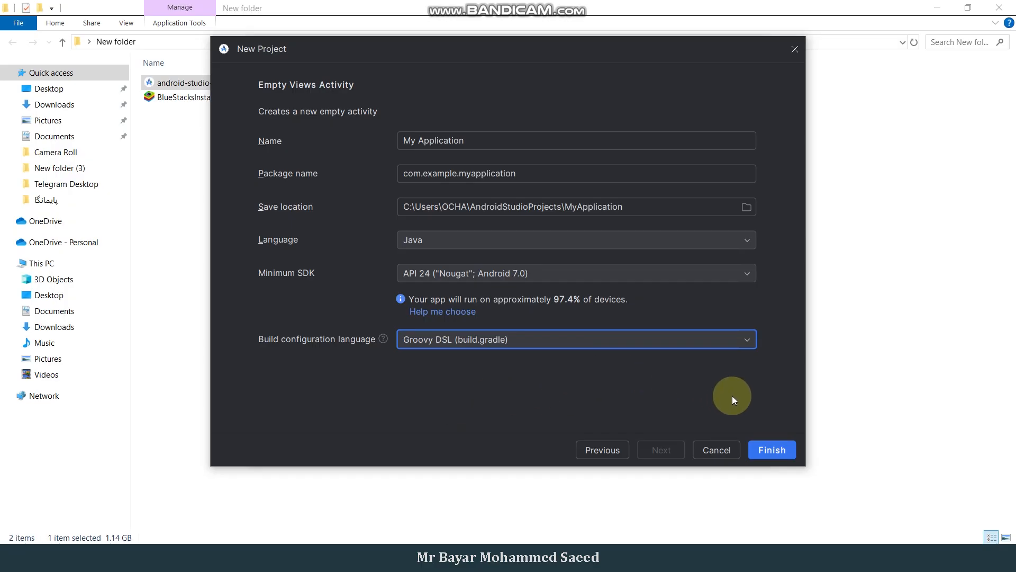
pyautogui.click(771, 450)
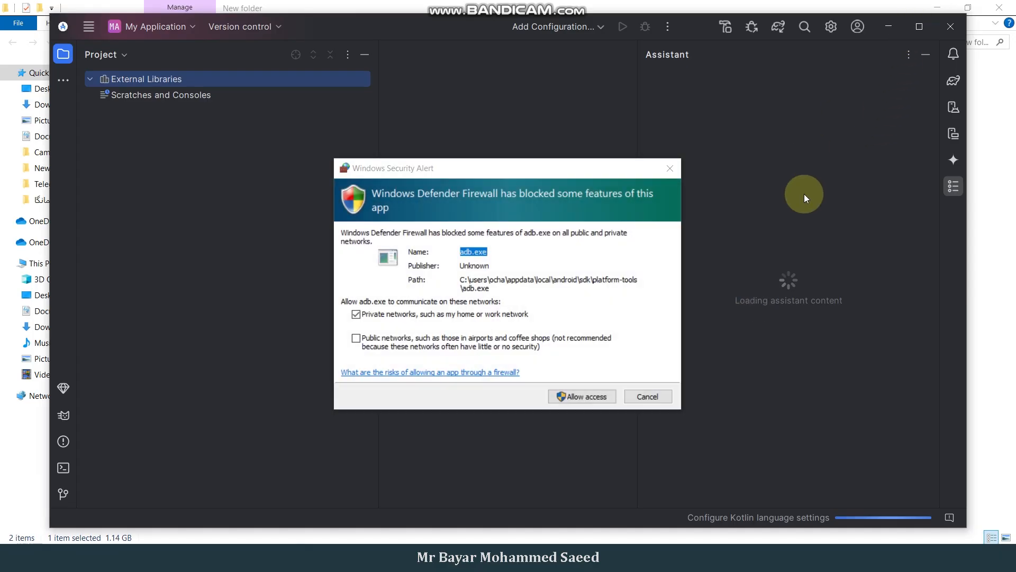
# Allow adb.exe through the Windows firewall on private networks, and maximize the project window with the Assistant pane hidden
pyautogui.click(576, 400)
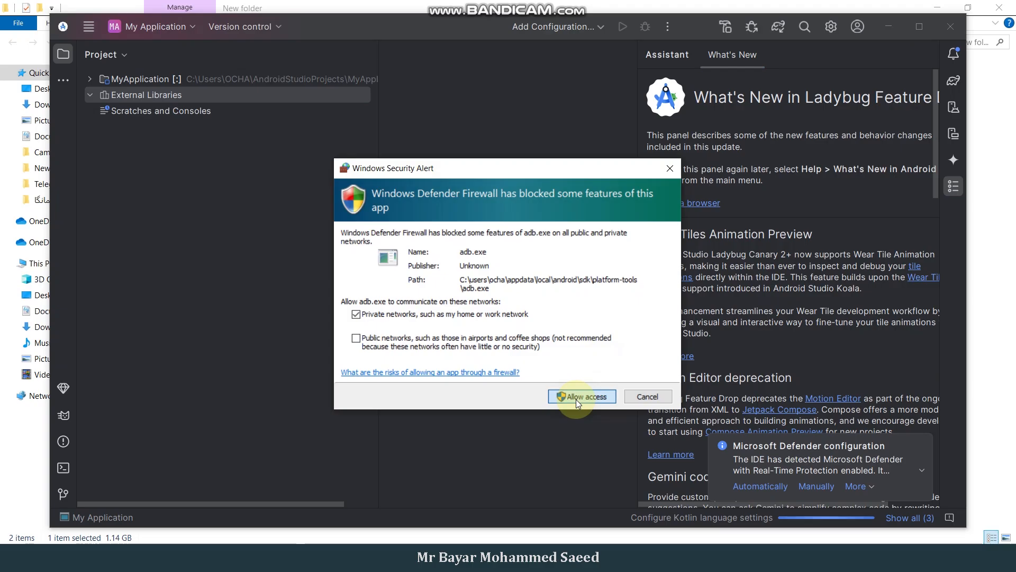
pyautogui.click(576, 398)
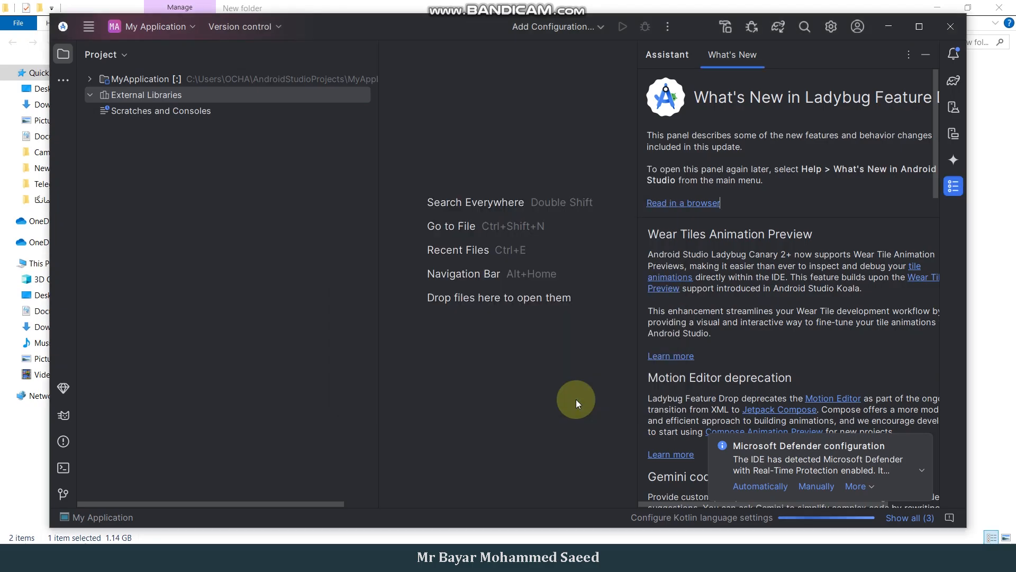
pyautogui.click(920, 27)
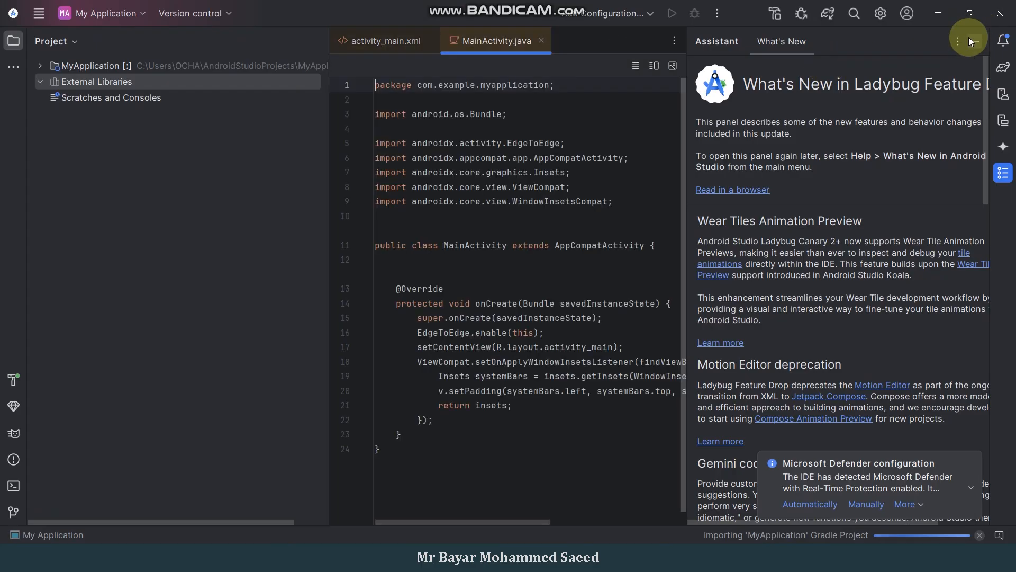
pyautogui.click(974, 40)
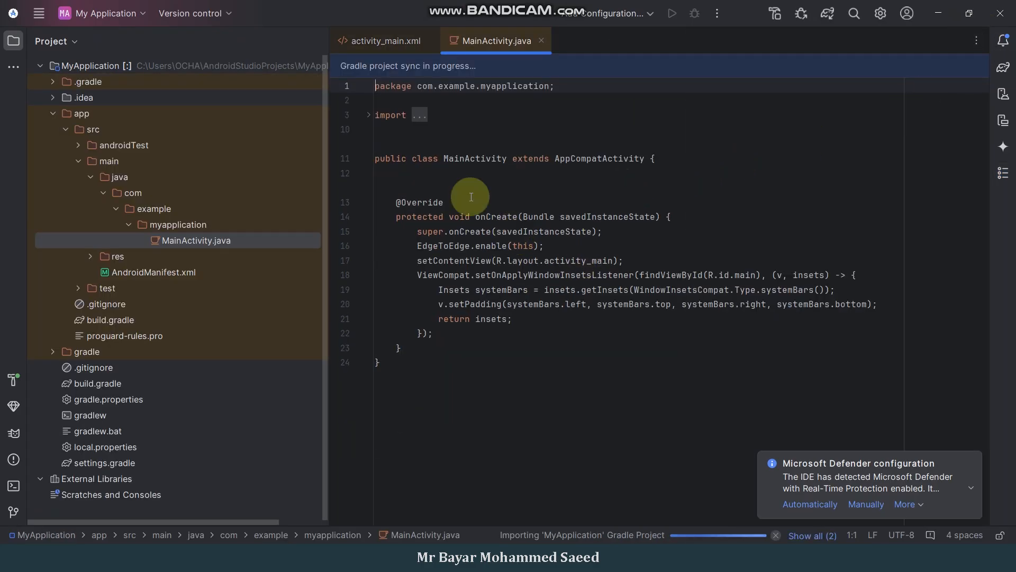
# Open the activity_main.xml layout, and narrow the project tree with its app module expanded
pyautogui.click(363, 44)
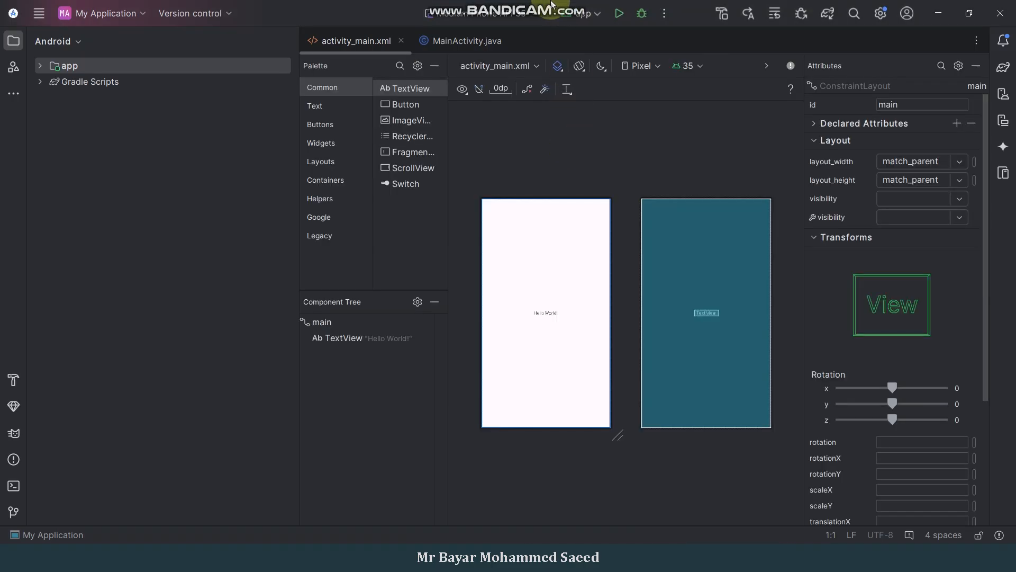
pyautogui.click(971, 459)
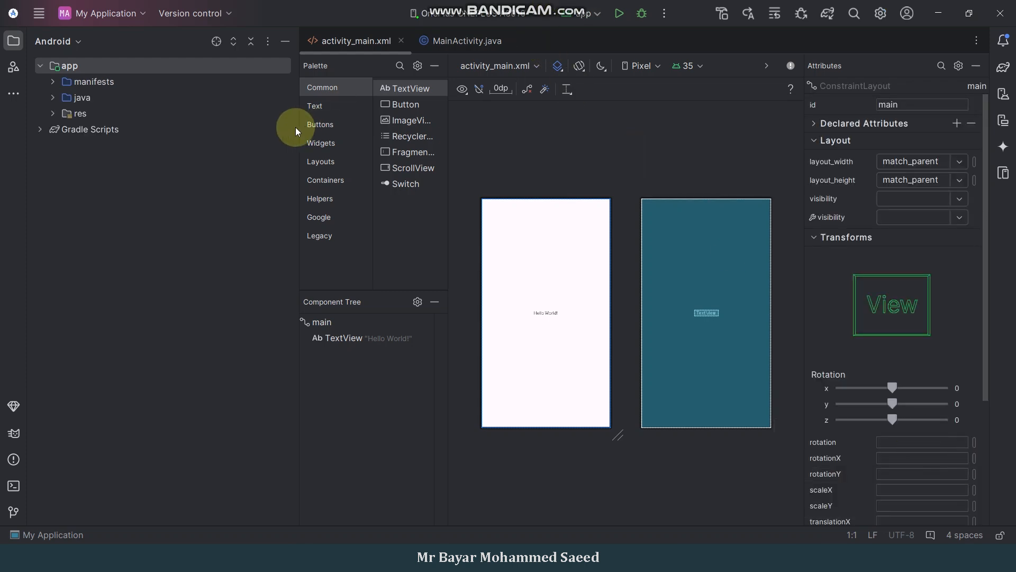
pyautogui.moveTo(299, 127); pyautogui.dragTo(194, 125)
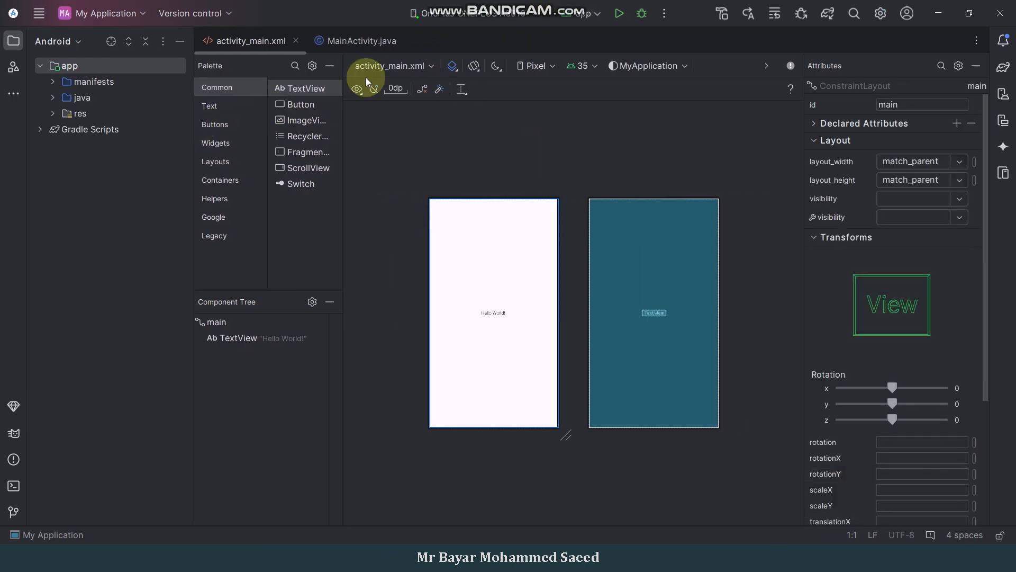
# Show only the Design surface of activity_main.xml, without the blueprint, at 100% zoom
pyautogui.click(451, 66)
pyautogui.click(481, 82)
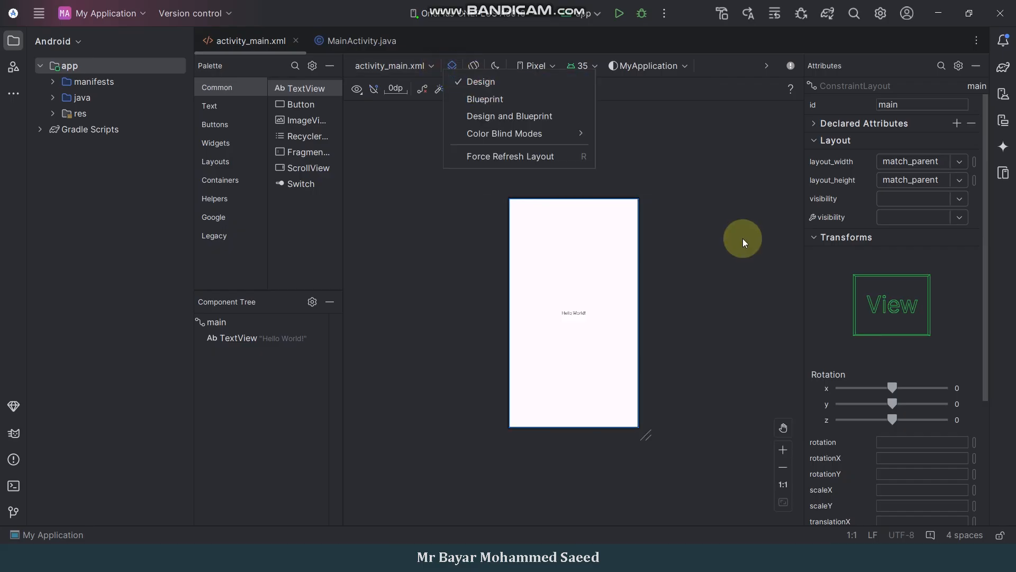
pyautogui.click(783, 454)
pyautogui.click(783, 453)
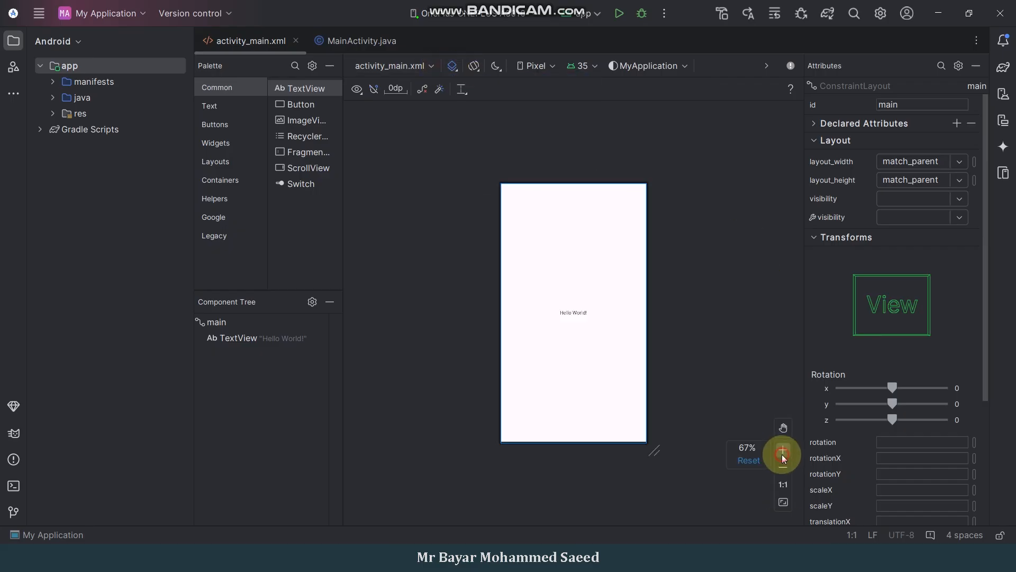
pyautogui.click(783, 455)
pyautogui.click(783, 454)
pyautogui.click(782, 454)
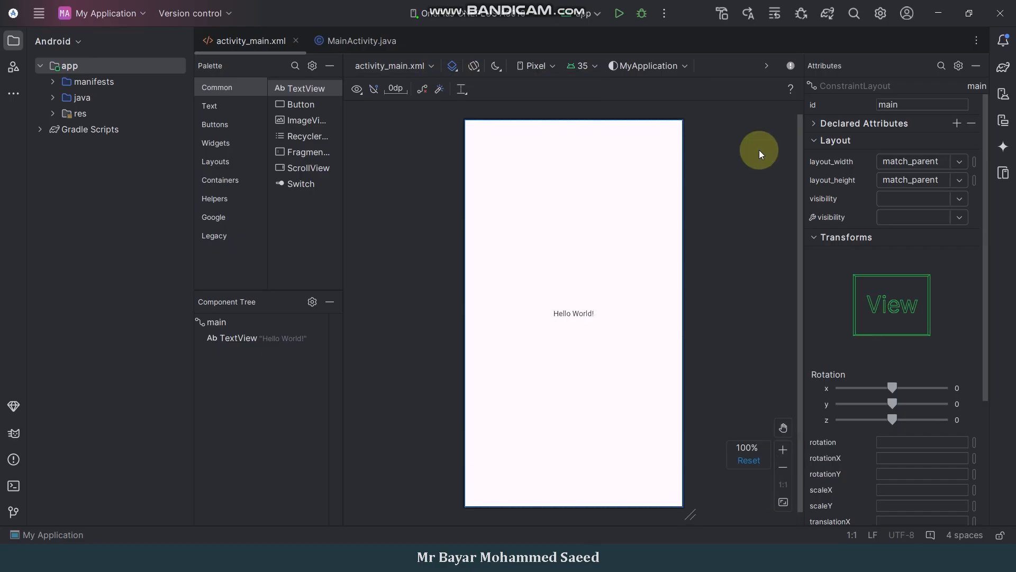
# Run the app and bring the BlueStacks App Player window up beside the layout preview
pyautogui.click(619, 15)
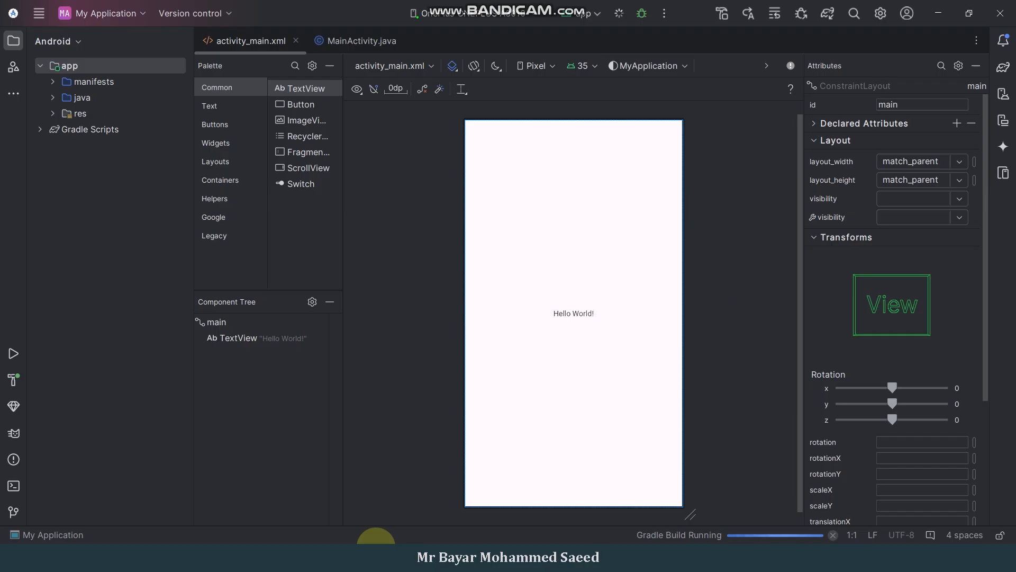
pyautogui.click(376, 546)
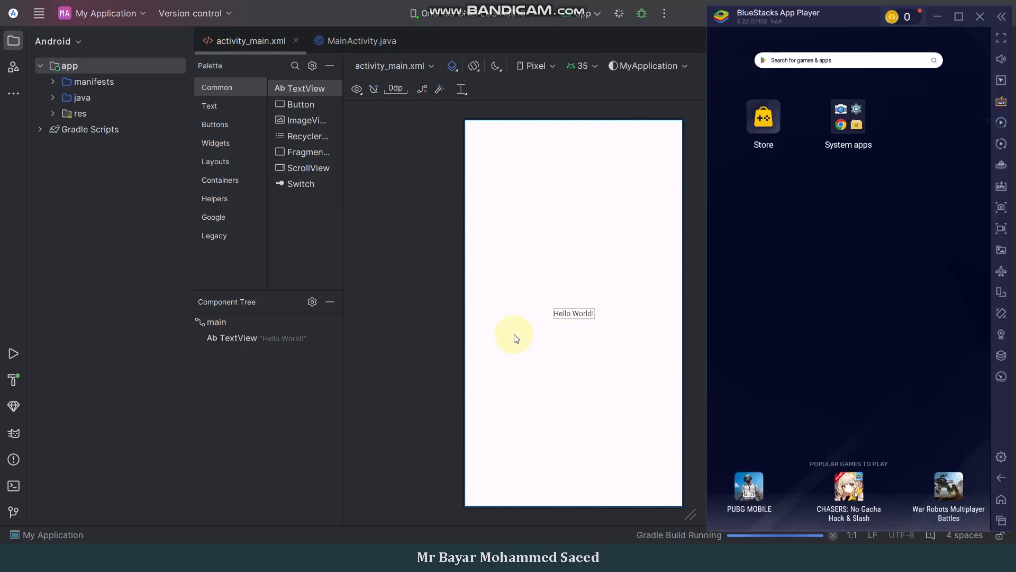
pyautogui.moveTo(805, 18); pyautogui.dragTo(804, 14)
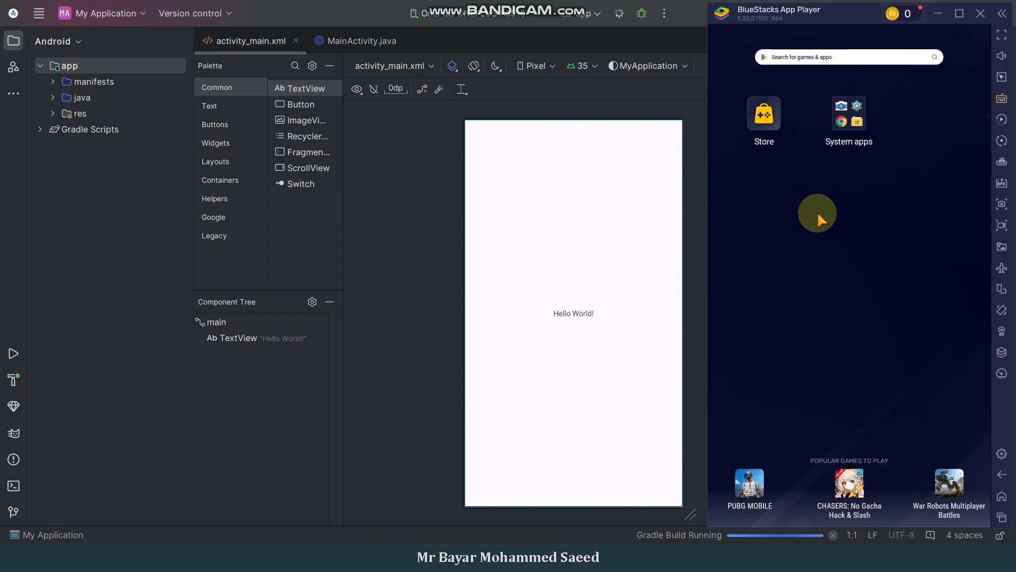